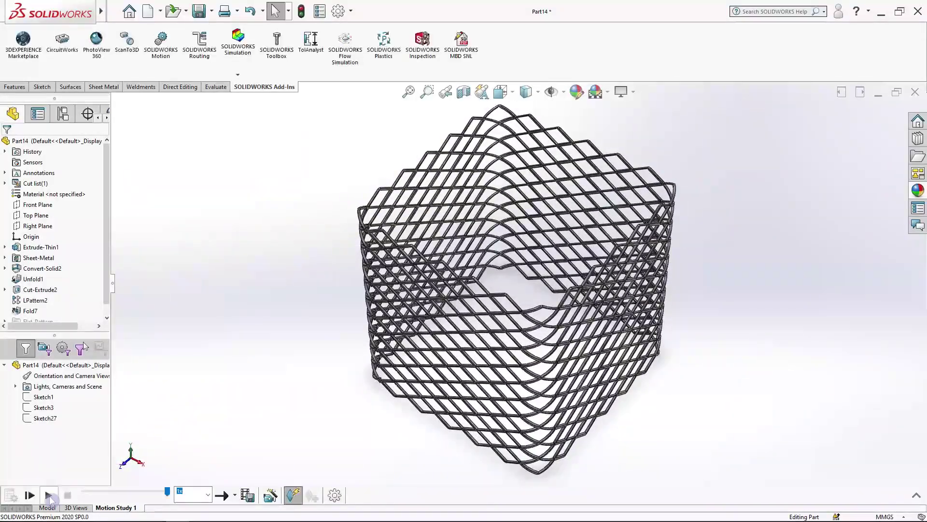
Step: Sketch a center rectangle about 151 by 118 mm on the Top Plane, centred on the origin
left_click(42, 87)
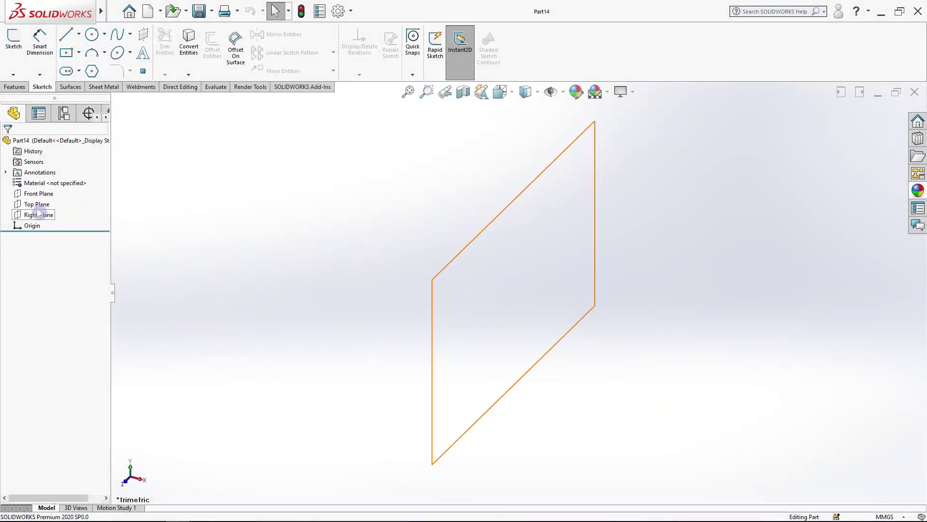
left_click(37, 204)
left_click(35, 189)
left_click(66, 52)
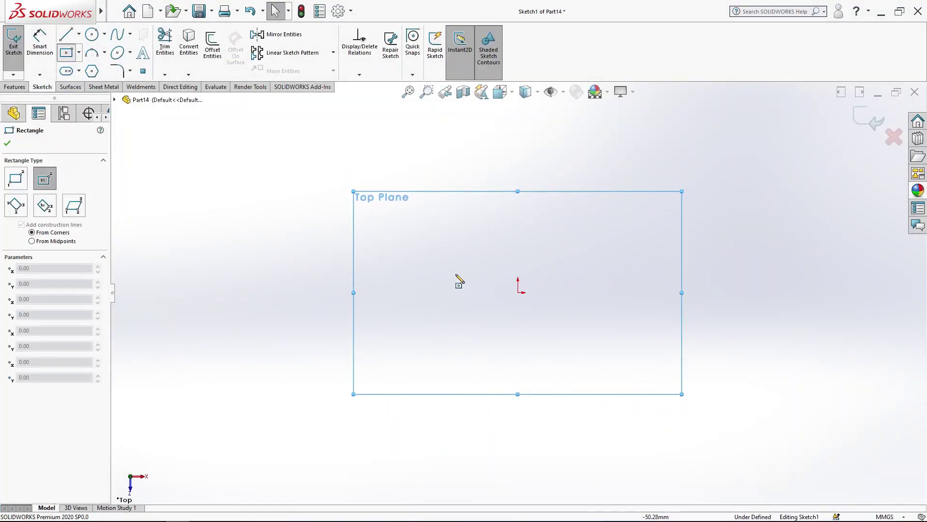
left_click(518, 292)
left_click(657, 401)
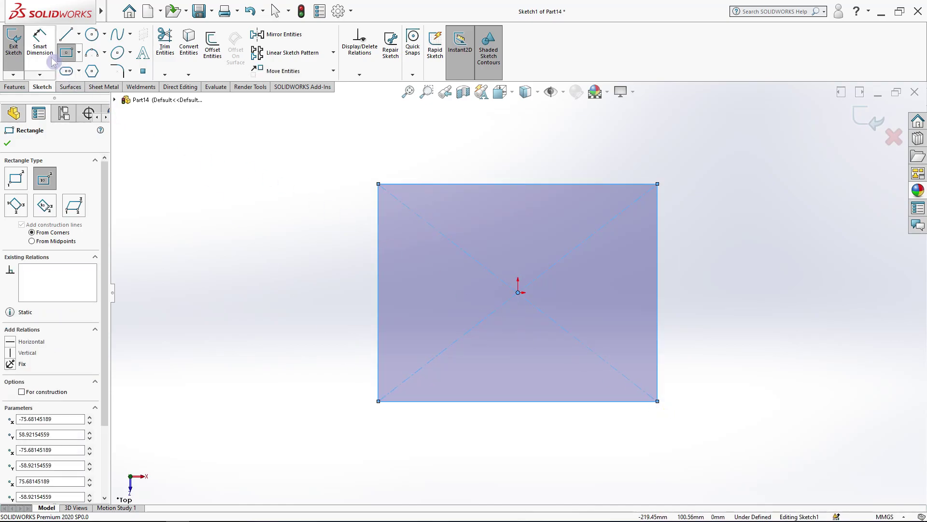
Step: Dimension the rectangle's width and height to 100 mm each
left_click(53, 62)
left_click(404, 184)
left_click(459, 153)
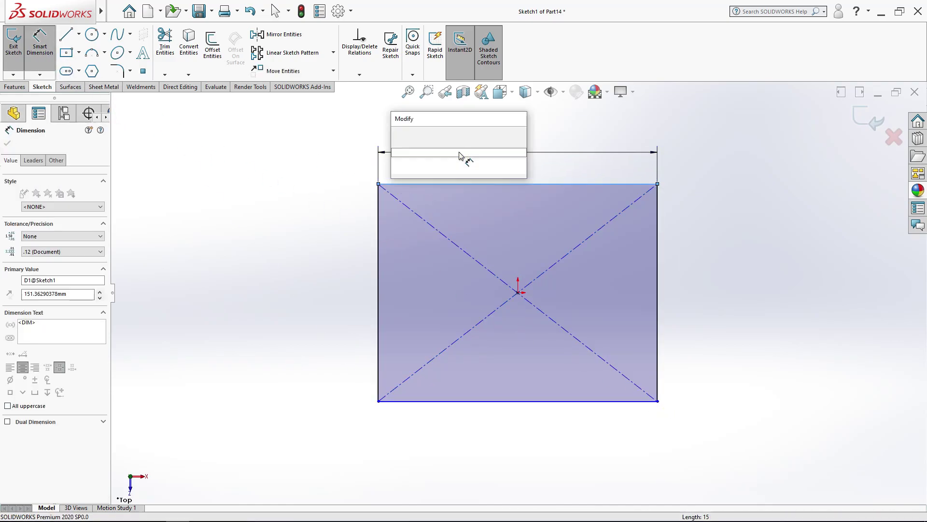
type("100")
left_click(400, 137)
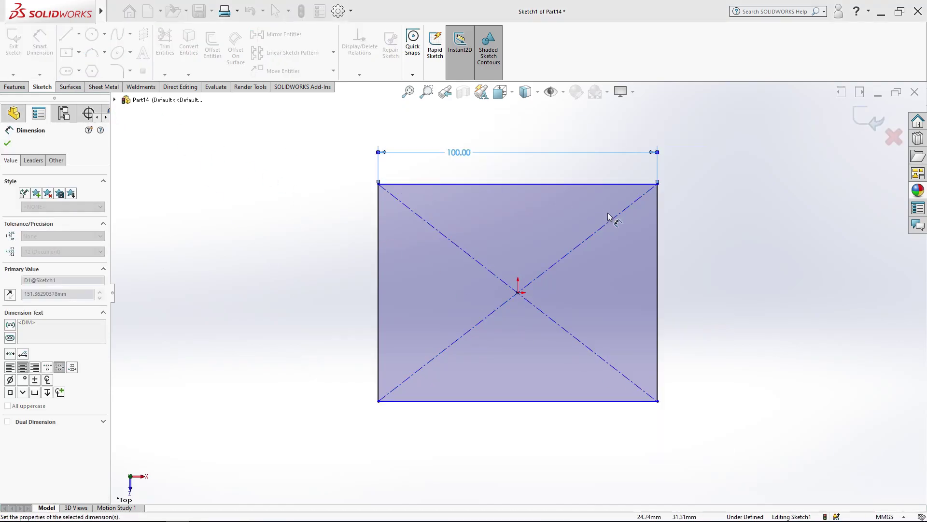
left_click(658, 234)
left_click(681, 245)
type("100")
key("Return")
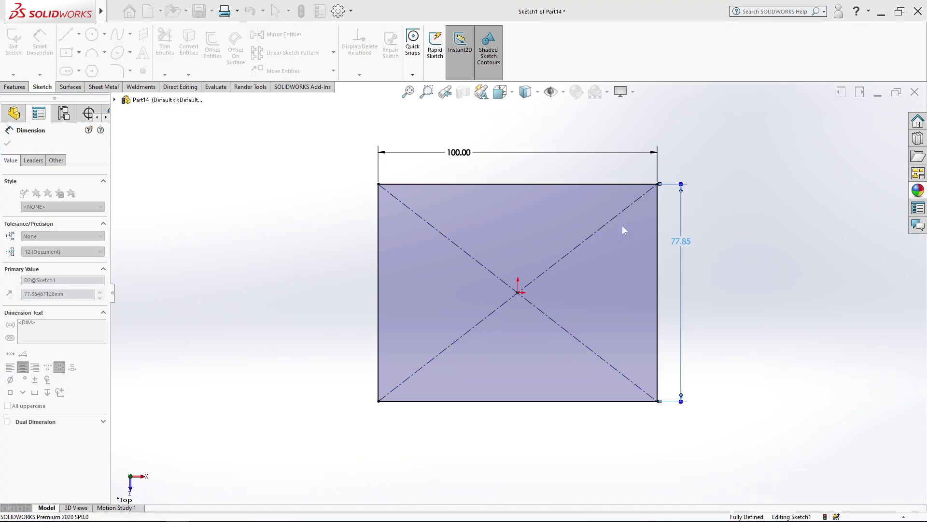
Step: Round all four corners of the square with 10 mm sketch fillets
left_click(119, 74)
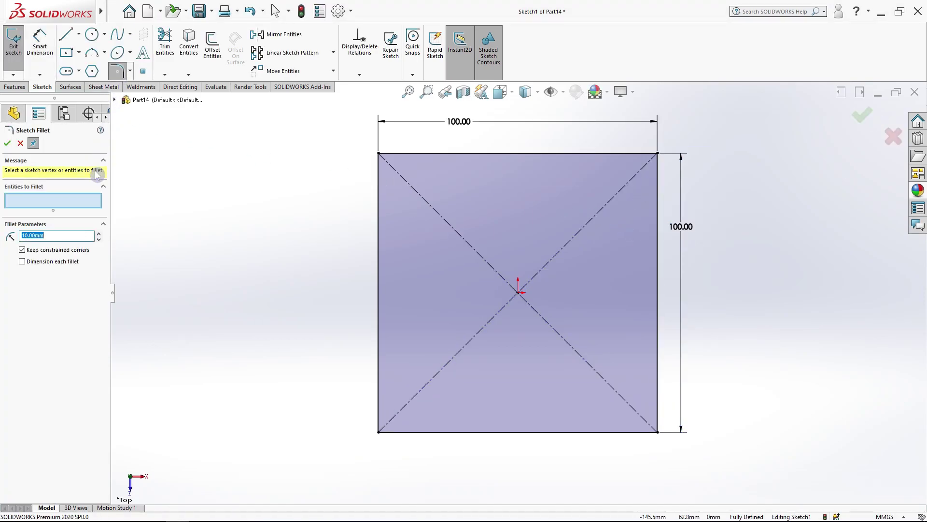
left_click_drag(336, 136, 671, 445)
left_click(7, 143)
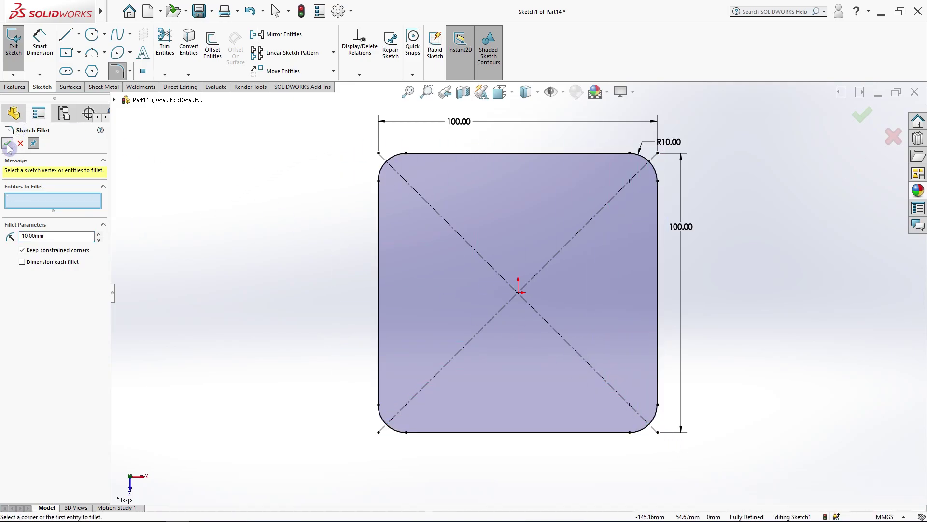
Step: Move the vertical 100 mm dimension farther from the square and centre the horizontal dimension text above it
left_click_drag(683, 236, 723, 301)
left_click_drag(449, 120, 501, 125)
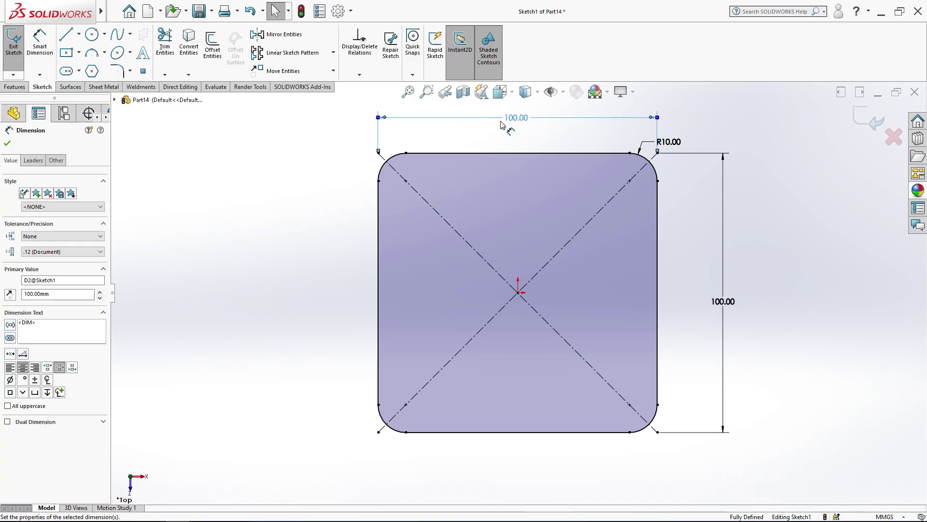
left_click(10, 144)
Step: Begin a blind Boss-Extrude of the rounded square with a depth of 100 mm
left_click(15, 88)
left_click(17, 45)
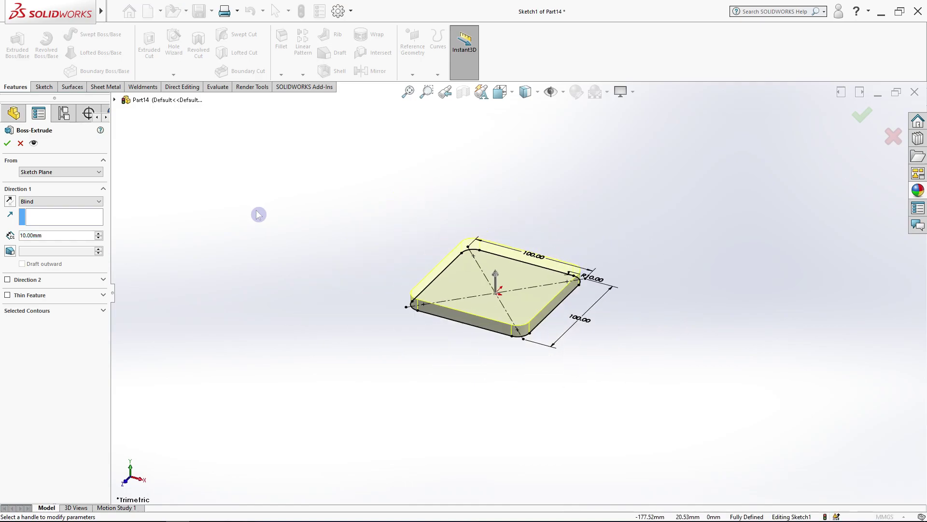
left_click(100, 233)
left_click(99, 233)
left_click(99, 233)
left_click(99, 233)
left_click(99, 233)
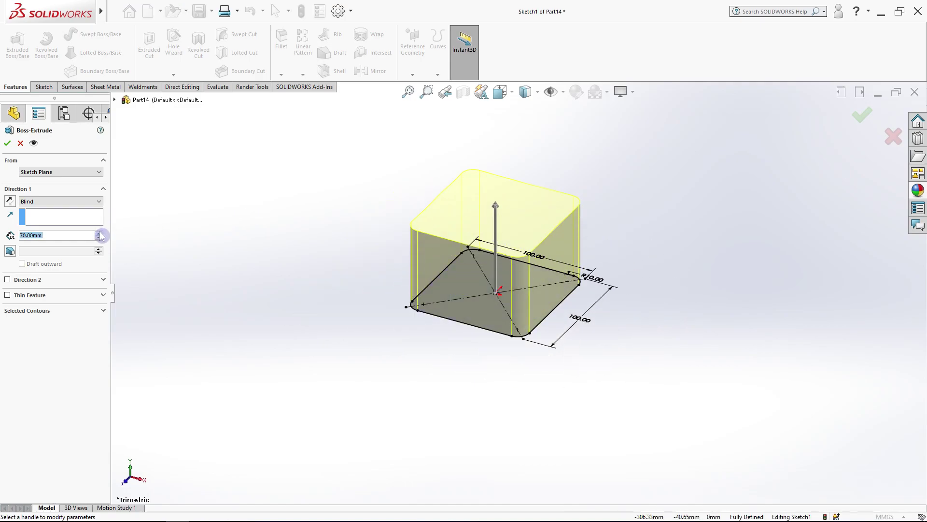
left_click(100, 233)
left_click(100, 233)
left_click(99, 233)
Step: Make the extrusion a one-direction thin feature with a 1 mm wall thickness and finish it
left_click(104, 295)
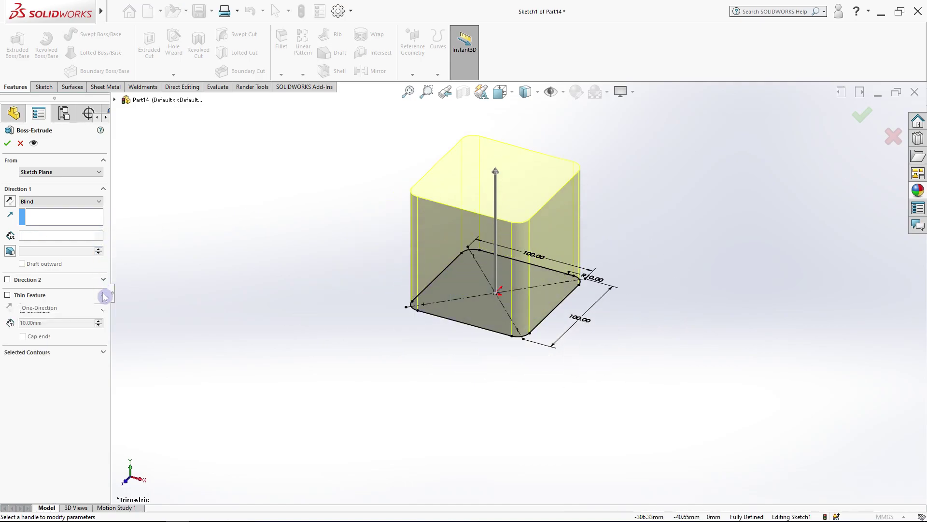
left_click(7, 295)
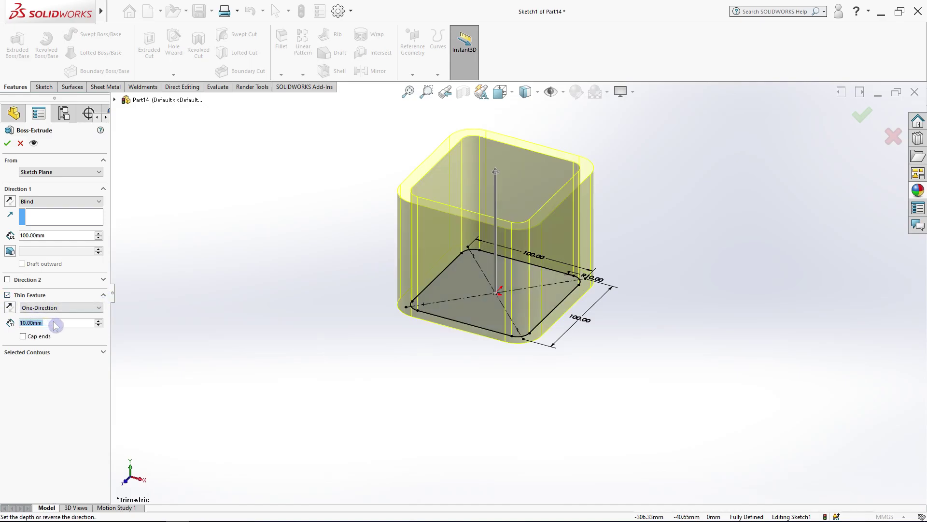
type("1")
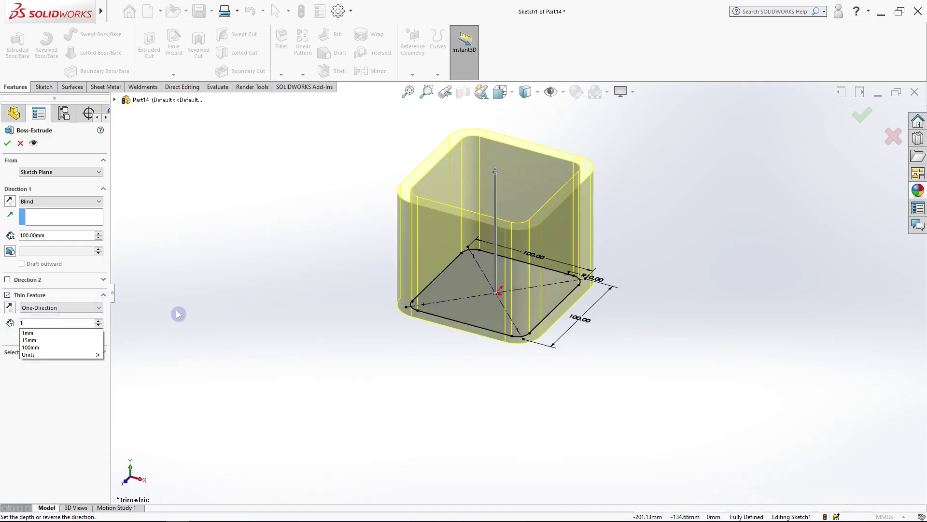
key("Return")
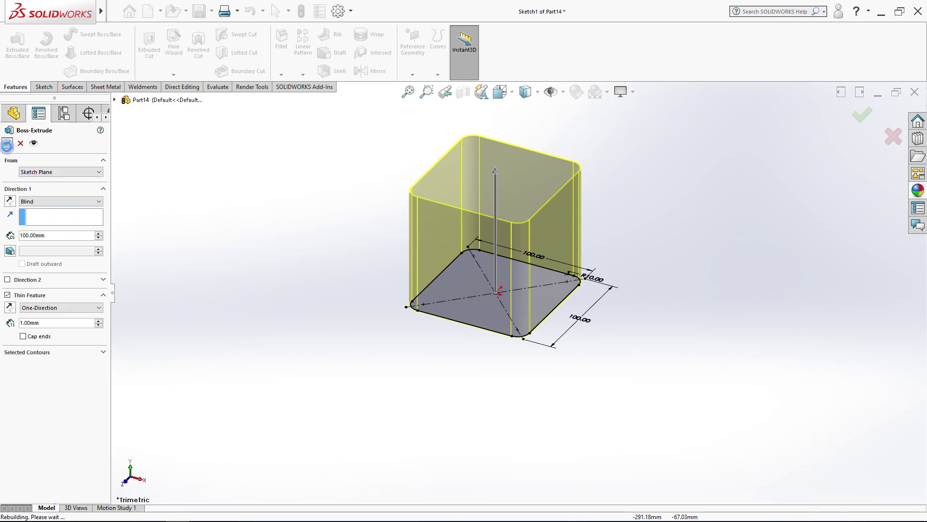
left_click(7, 144)
left_click(197, 202)
Step: Sketch a full-height vertical line along the left edge of the box's flat front face and exit the sketch
mouse_move(259, 205)
middle_mouse_down()
mouse_move(276, 217)
mouse_move(258, 215)
middle_mouse_up()
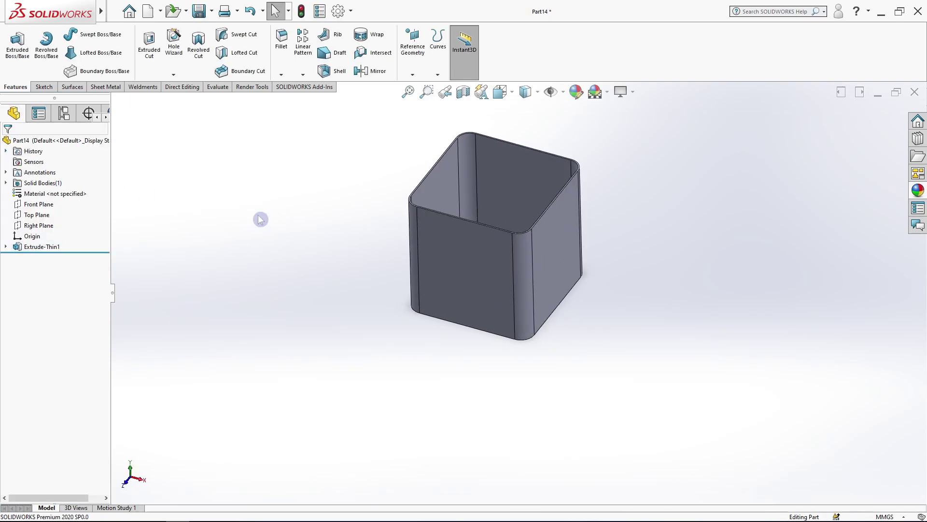
key("ctrl+7")
left_click(44, 87)
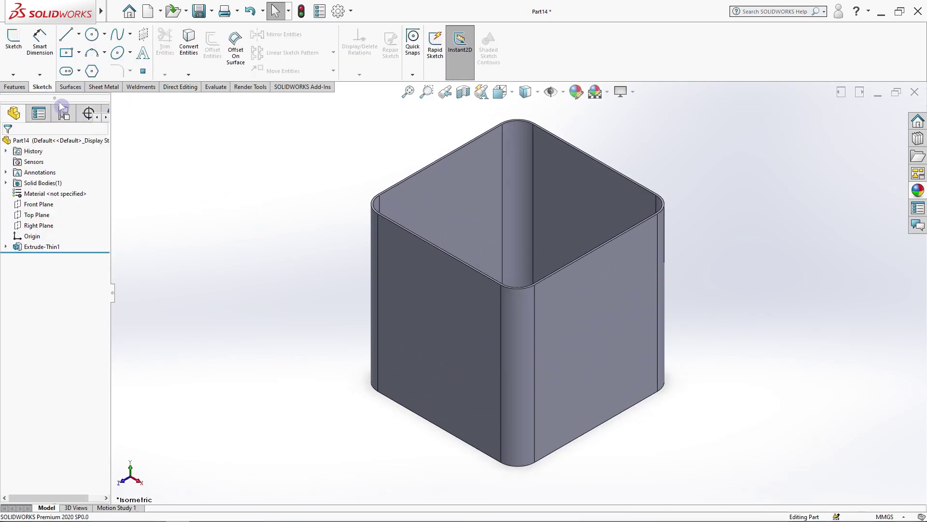
left_click(400, 305)
left_click(427, 269)
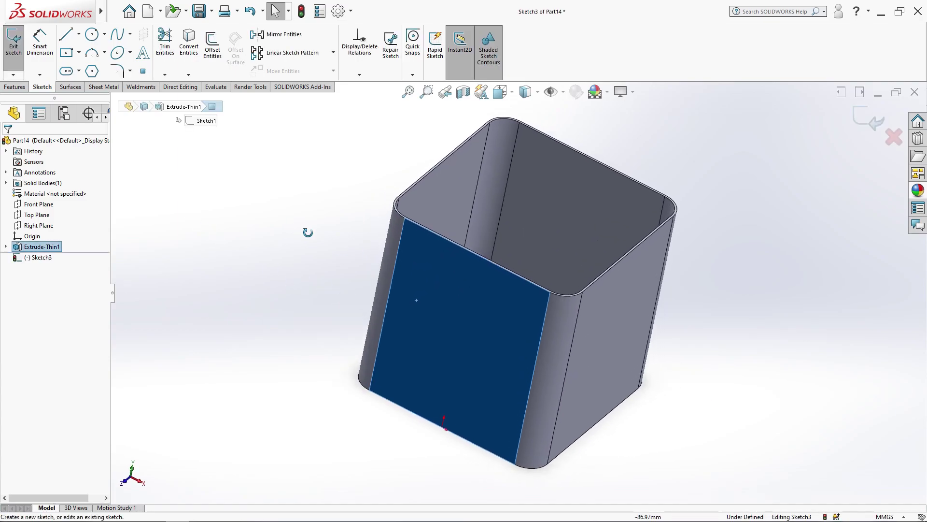
key("l")
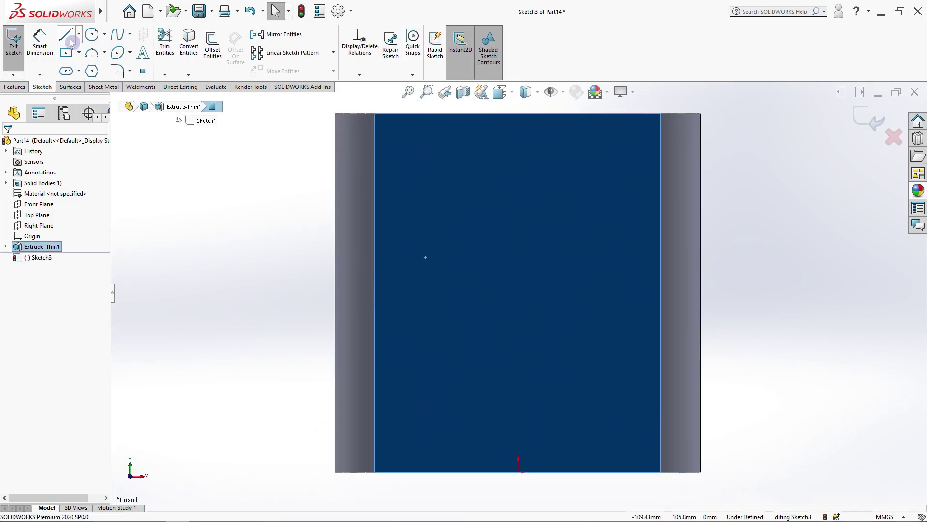
left_click(375, 115)
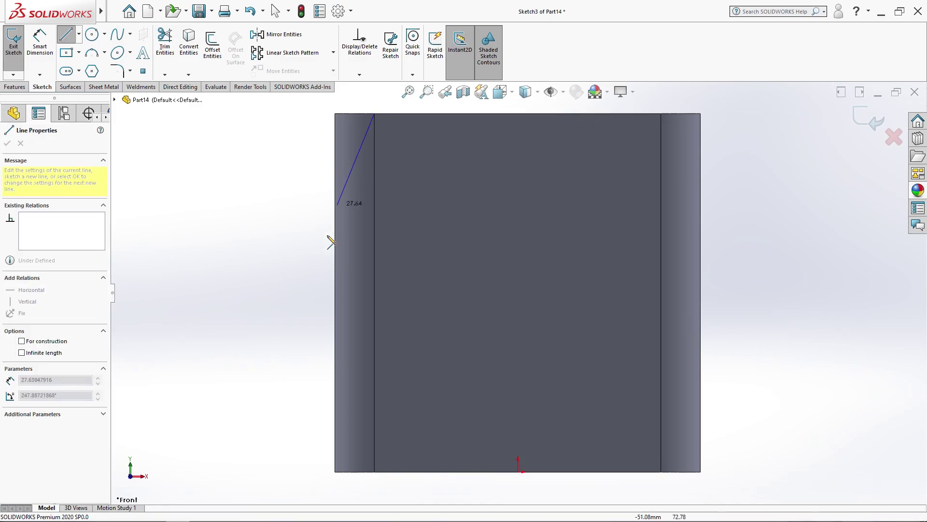
left_click(375, 472)
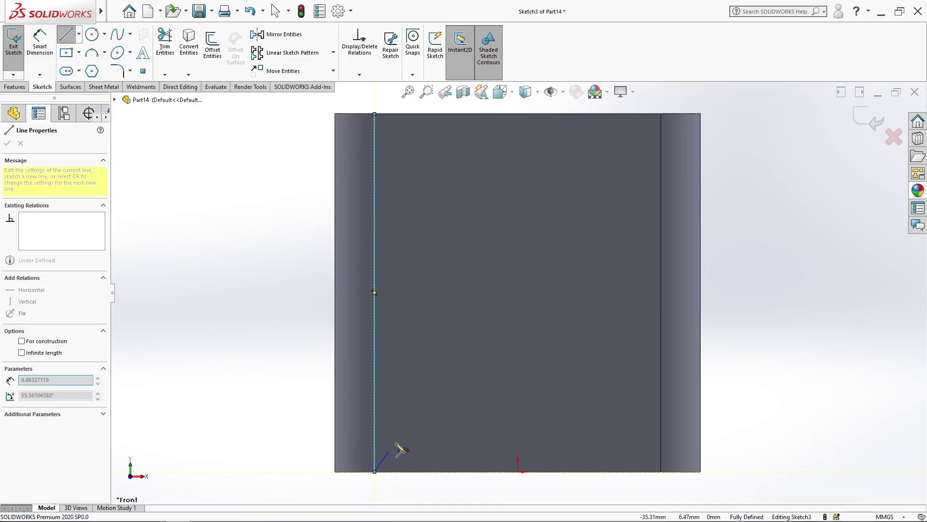
right_click(409, 401)
left_click(430, 407)
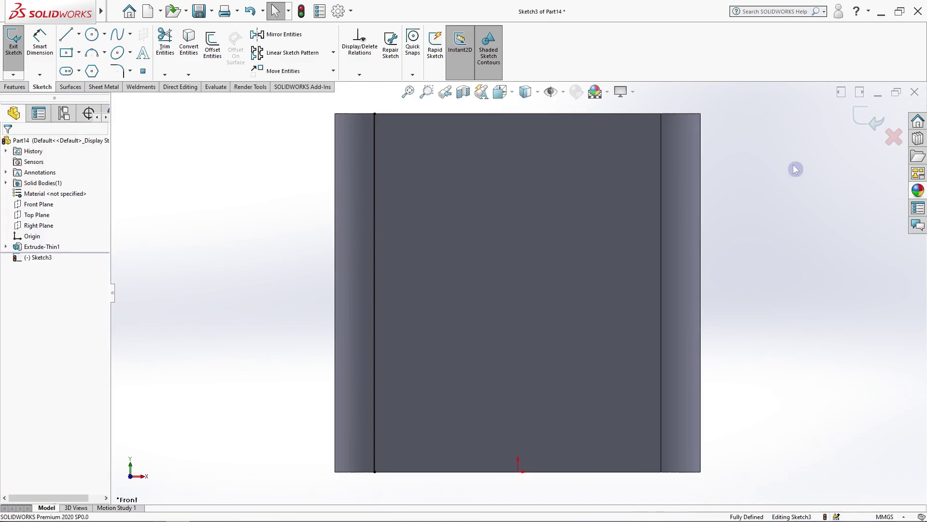
left_click(872, 119)
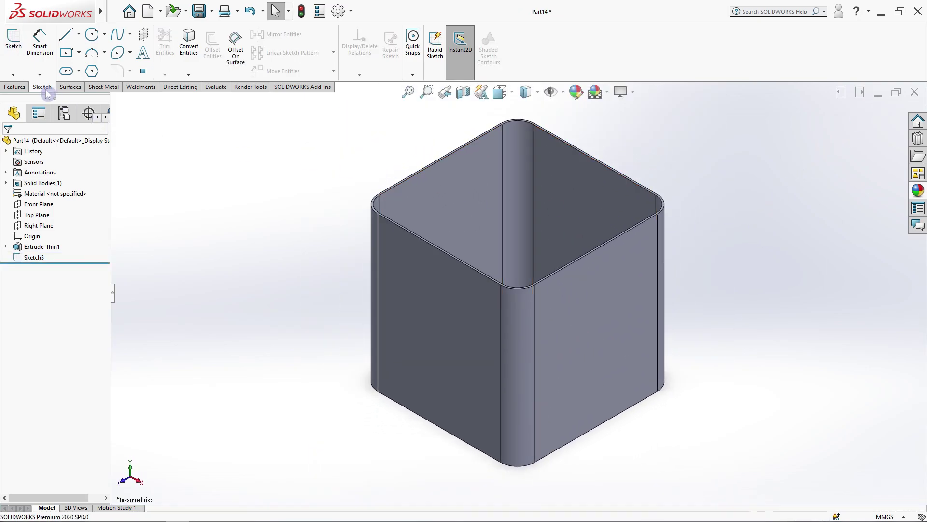
Step: Begin Convert to Sheet Metal with the flat front face as the fixed face and collect all bends
left_click(102, 87)
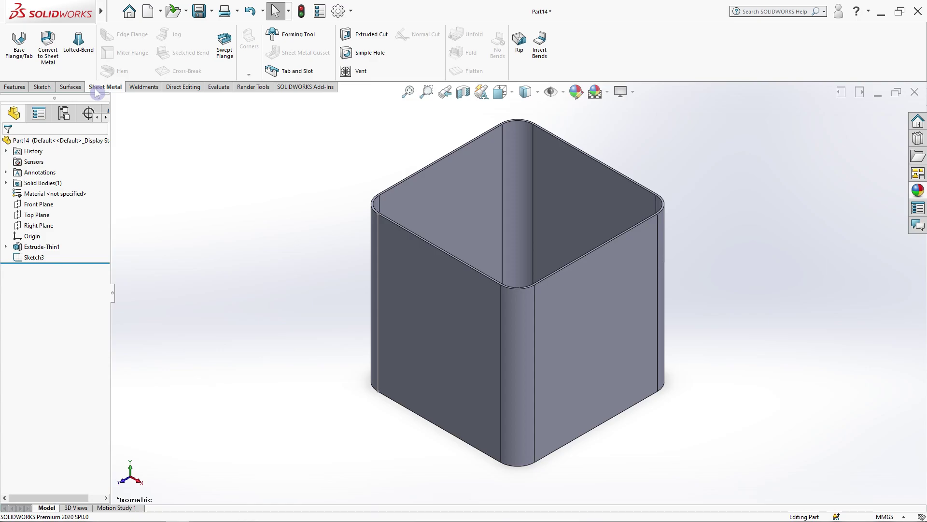
left_click(52, 71)
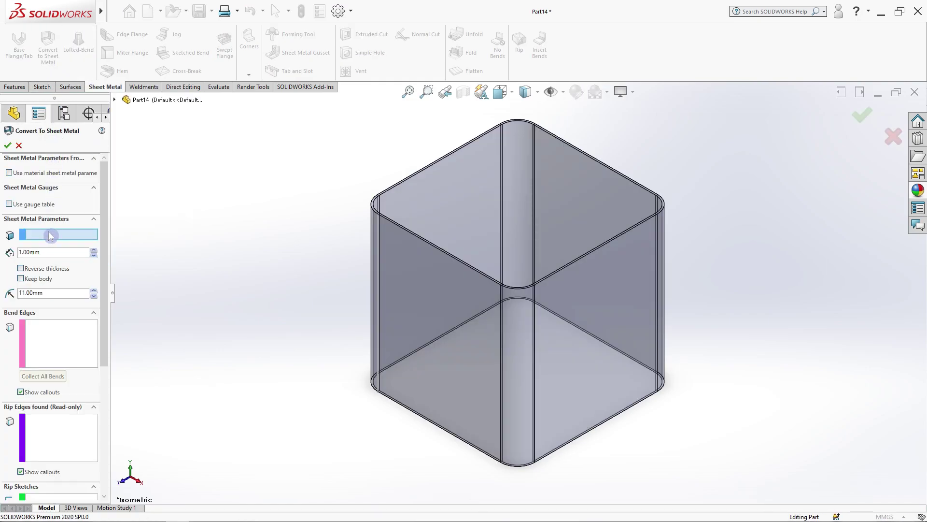
left_click(414, 273)
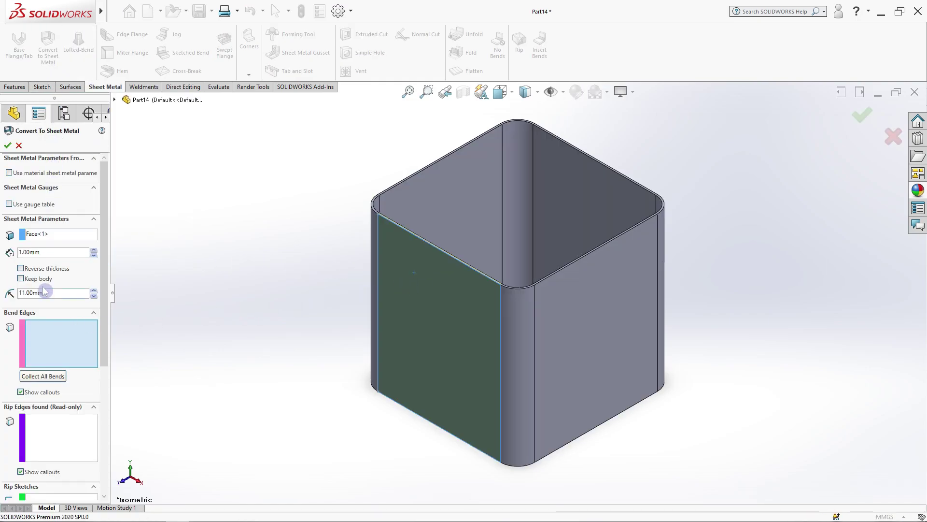
left_click(43, 376)
Step: Add the vertical line sketch (Sketch3) as the rip sketch for the sheet metal conversion
left_click_drag(102, 360, 97, 421)
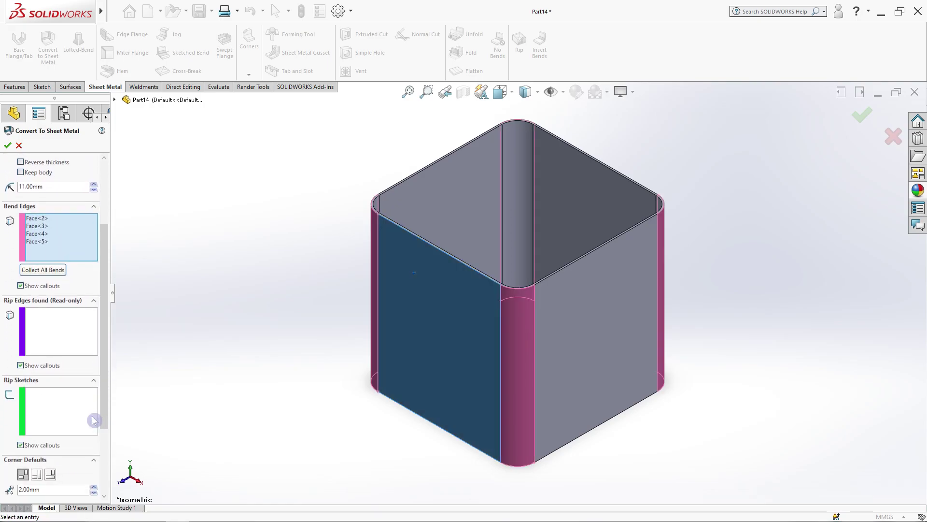
left_click(63, 413)
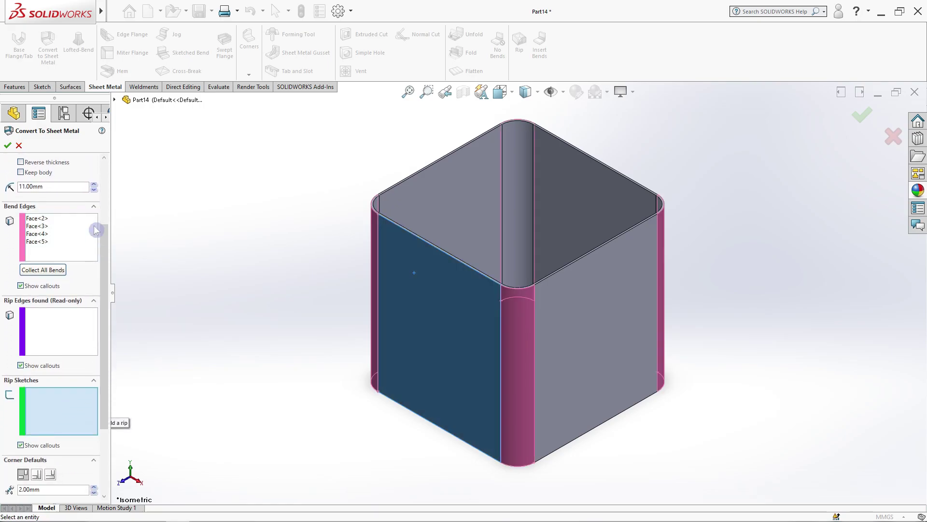
left_click(115, 99)
left_click(158, 217)
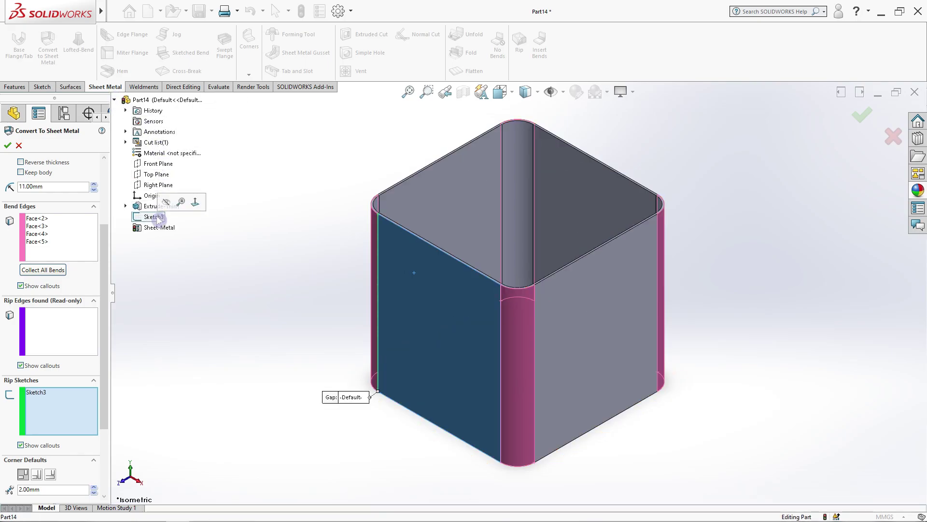
Step: Set the default rip gap to 0.50 mm and the sheet thickness to 1.00 mm, and complete the conversion
scroll(68, 378, "down", 3)
double_click(59, 384)
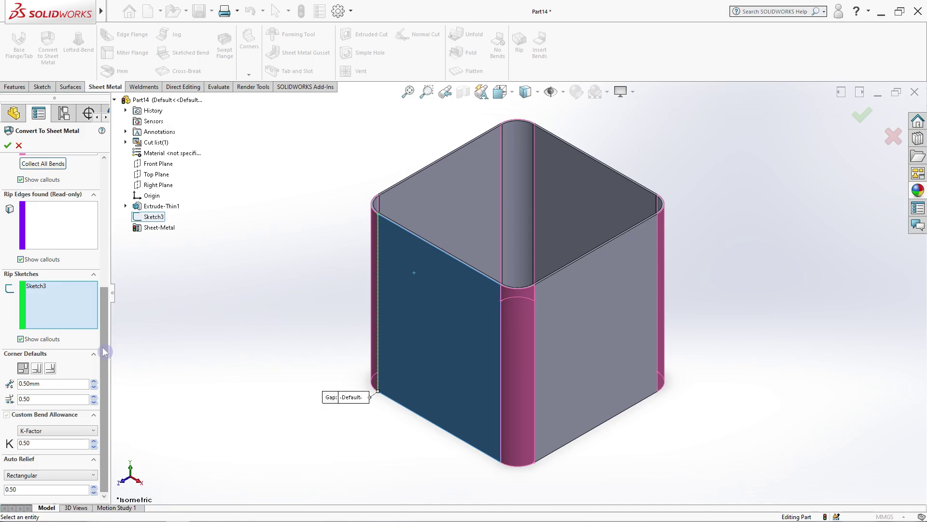
scroll(78, 246, "up", 6)
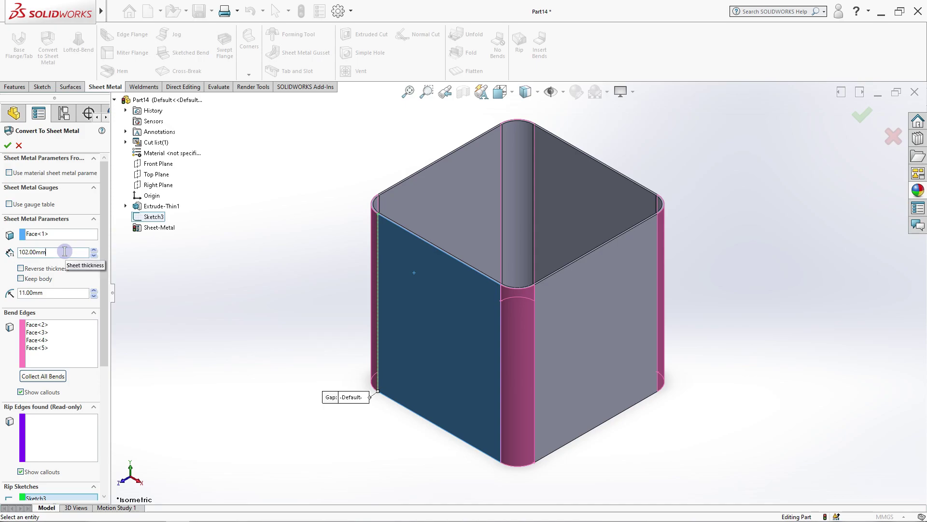
key("Return")
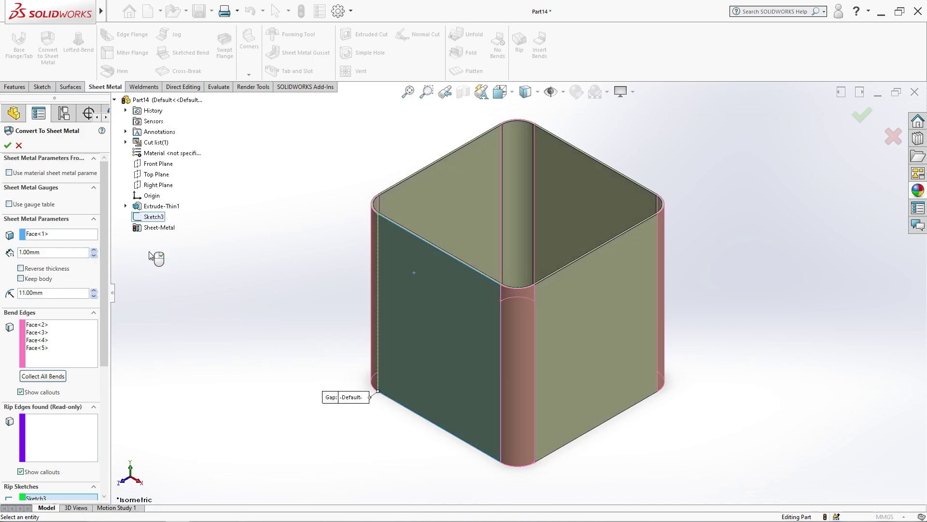
left_click(8, 145)
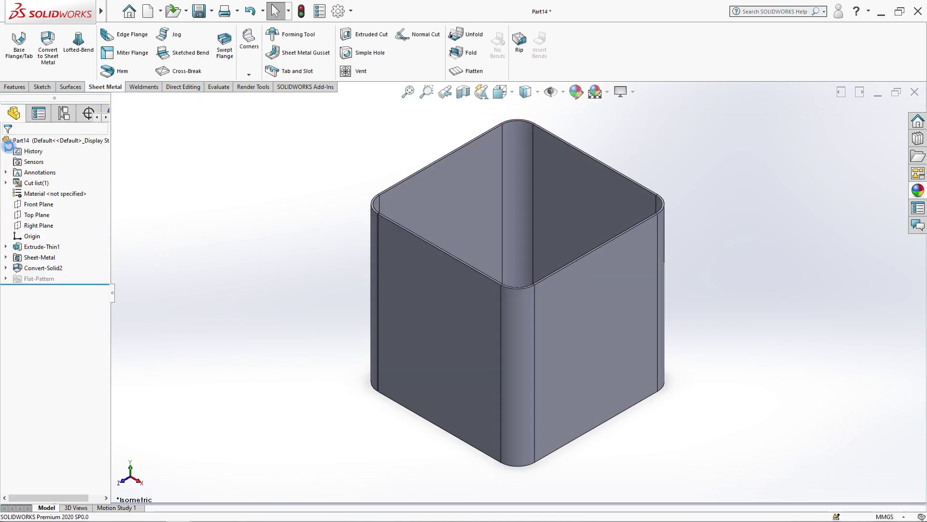
left_click(43, 88)
middle_click_drag(320, 192, 442, 260)
scroll(410, 242, "down", 6)
mouse_move(286, 236)
middle_mouse_down()
mouse_move(306, 245)
mouse_move(281, 234)
middle_mouse_up()
key("ctrl+7")
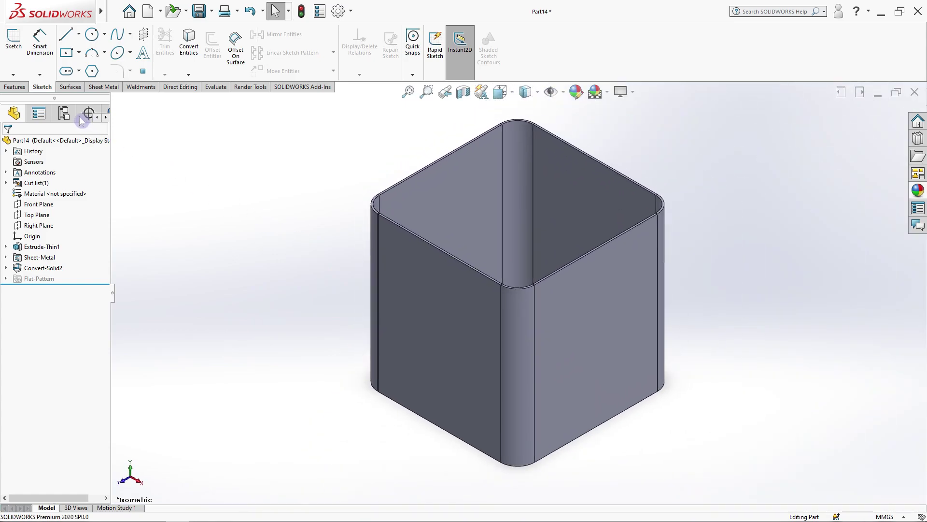
left_click(103, 88)
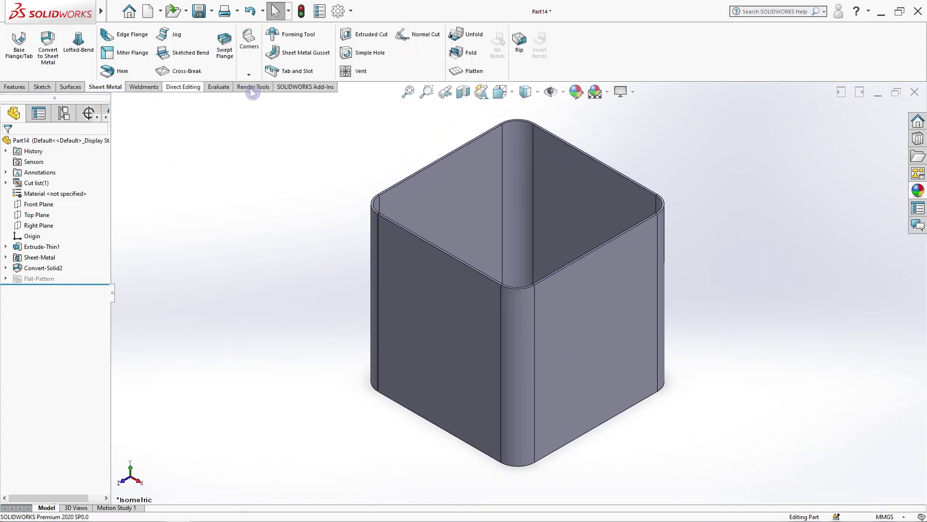
Step: Unfold all four round bends of the sheet metal box, keeping the flat front face fixed
left_click(460, 42)
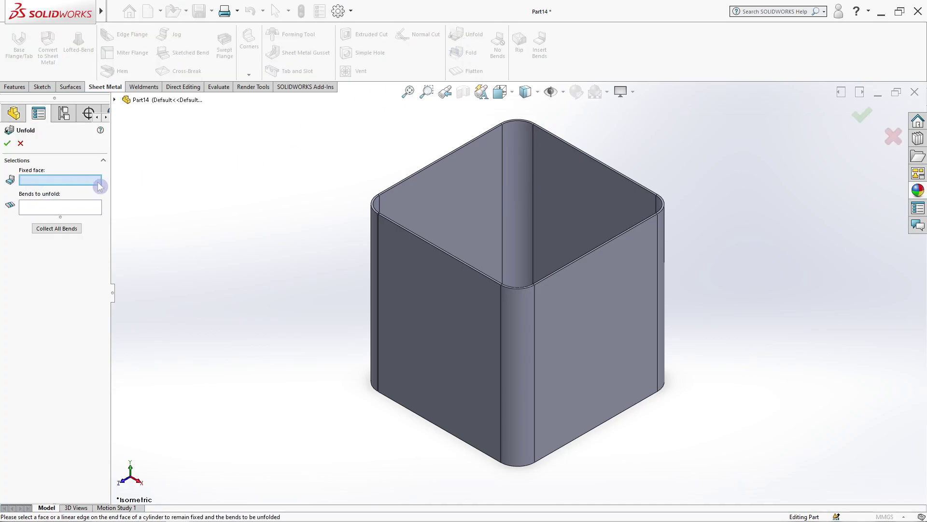
left_click(402, 253)
left_click(59, 236)
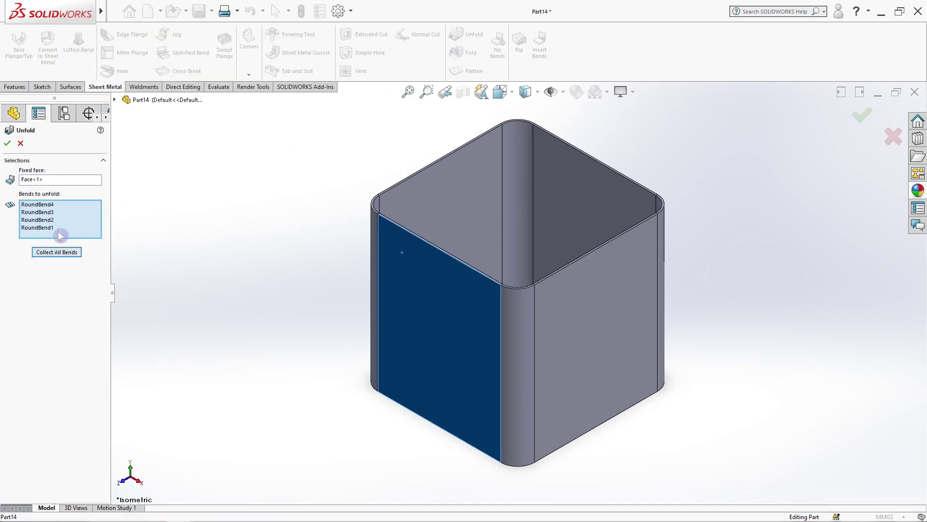
left_click(9, 144)
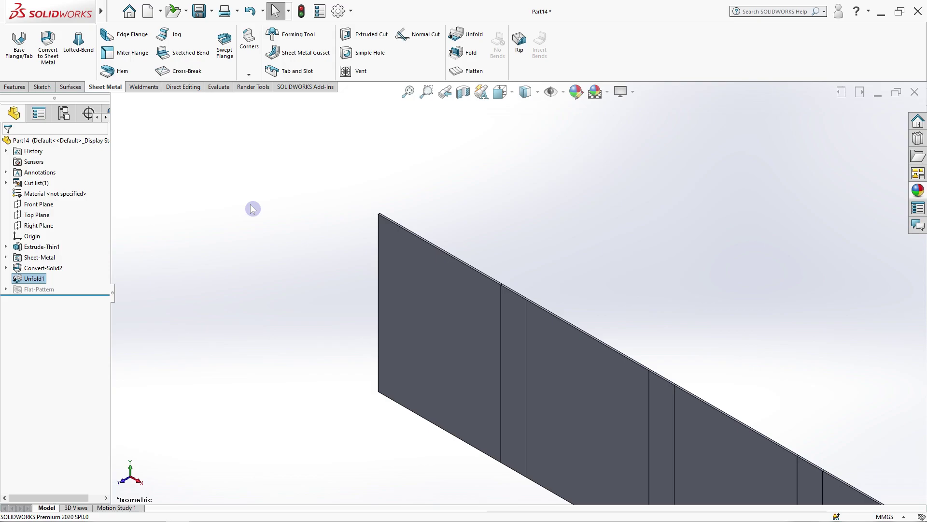
Step: On the unfolded strip's leftmost face, sketch a parallelogram about 23 mm tall around the lower-left corner, with vertices on the left and bottom edges
key("ctrl+1")
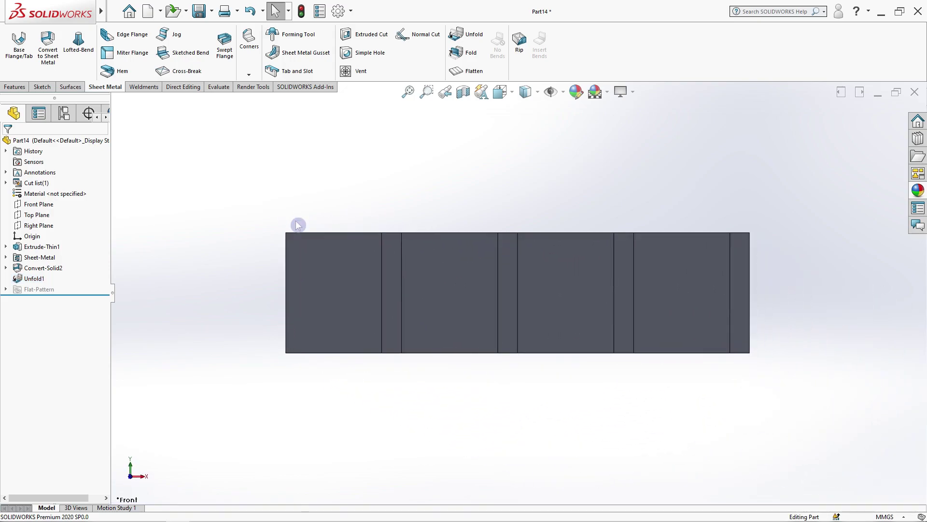
left_click(42, 87)
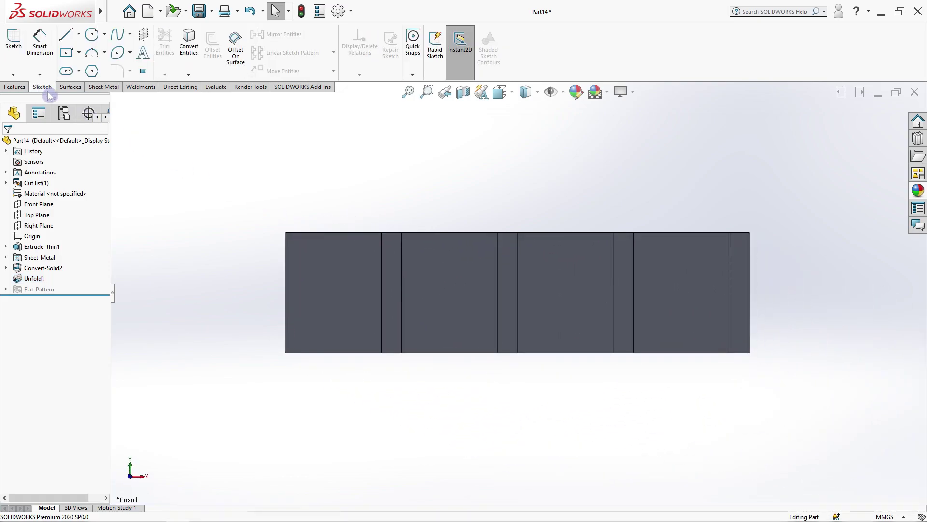
left_click(290, 329)
left_click(323, 303)
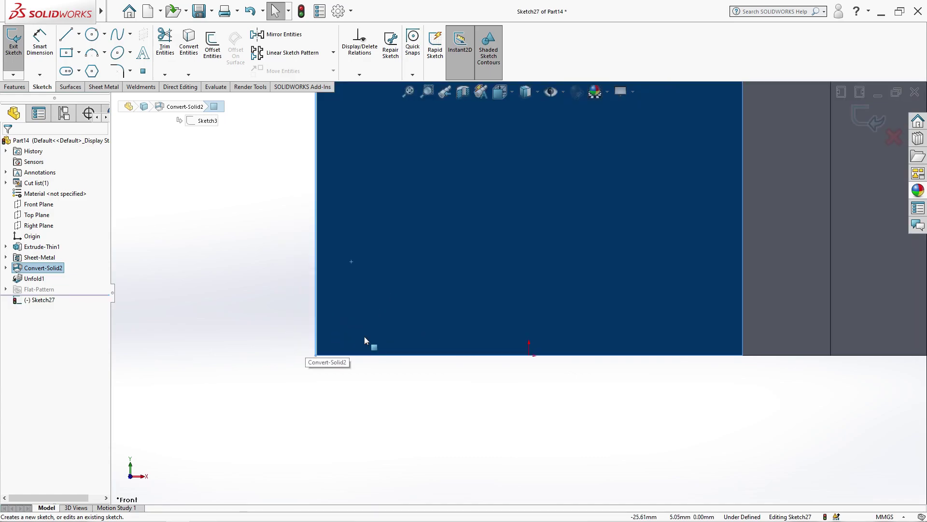
left_click(277, 330)
left_click(78, 52)
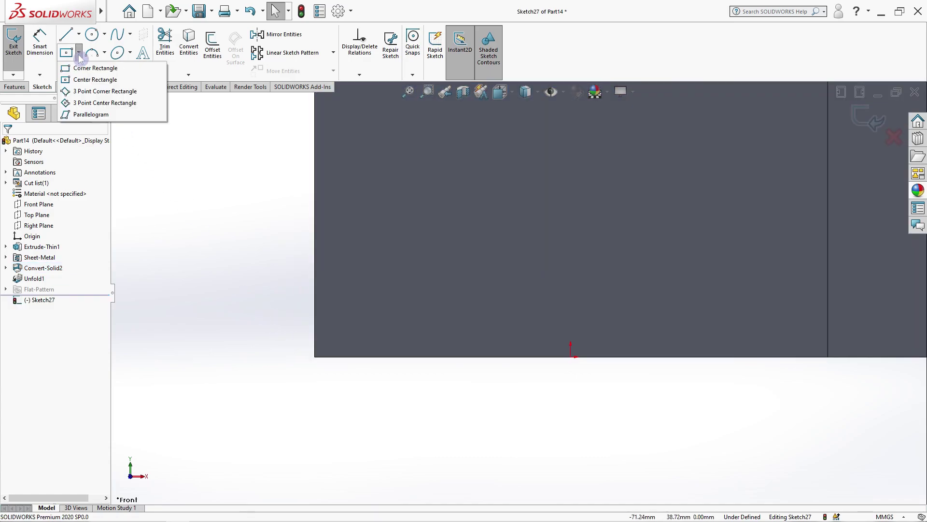
left_click(89, 114)
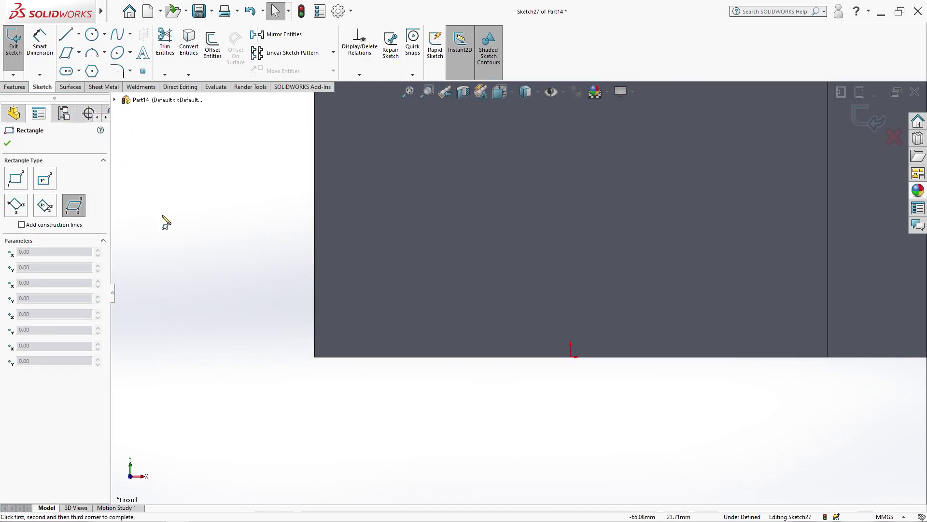
left_click(367, 358)
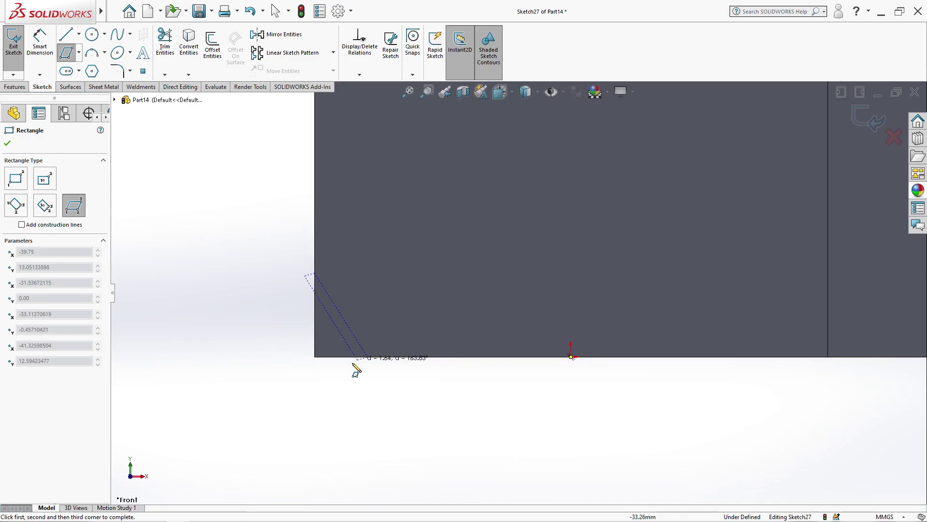
left_click(305, 421)
right_click(356, 422)
left_click(367, 421)
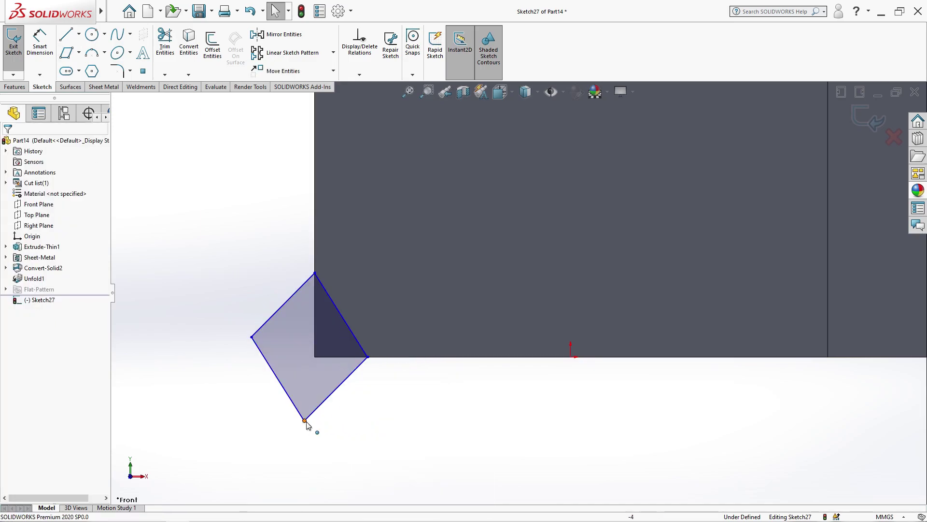
Step: Make the parallelogram a rhombus by aligning its top and bottom corners vertically and its left and right corners horizontally
left_click(305, 421)
left_click(315, 273, "ctrl")
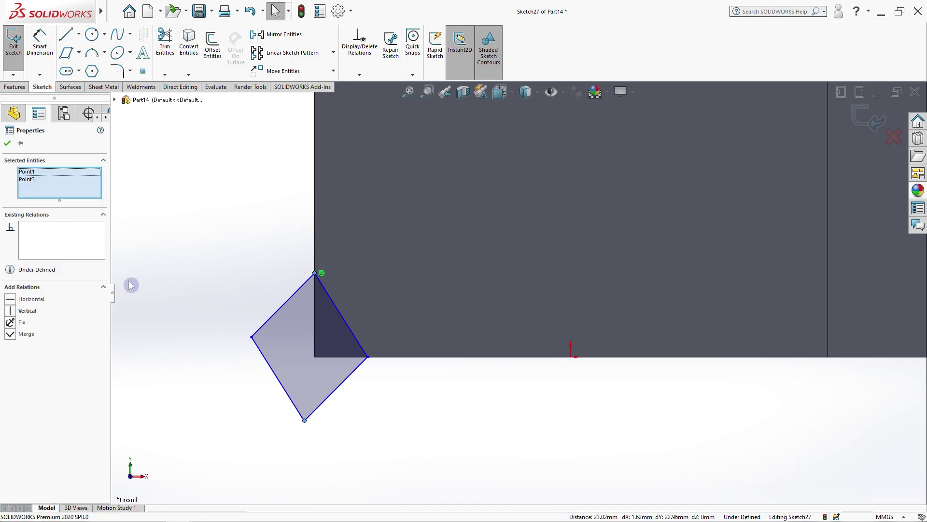
left_click(15, 311)
left_click(8, 143)
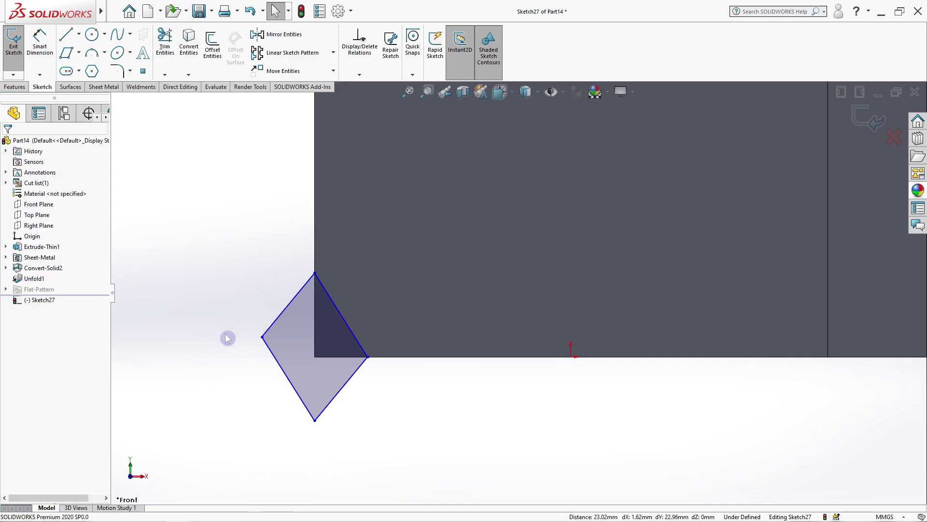
left_click(263, 337)
left_click(368, 357, "ctrl")
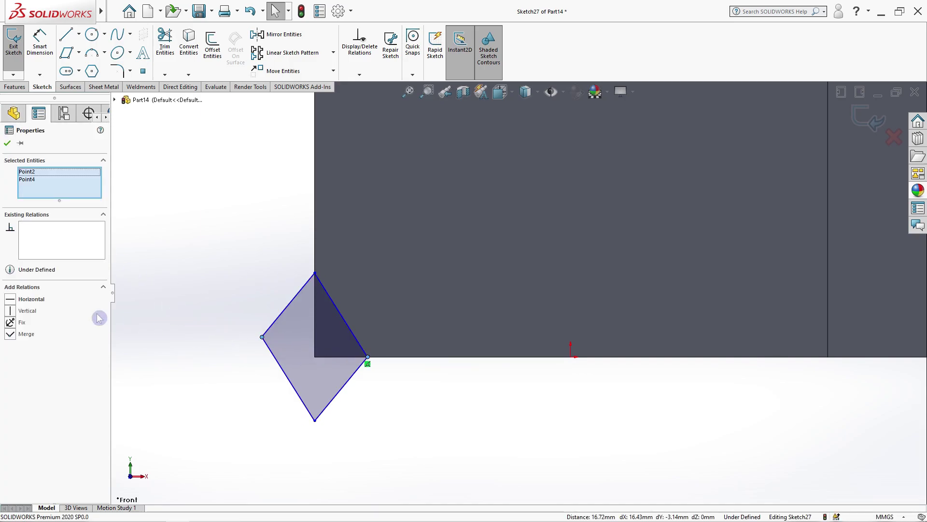
left_click(17, 301)
left_click(7, 143)
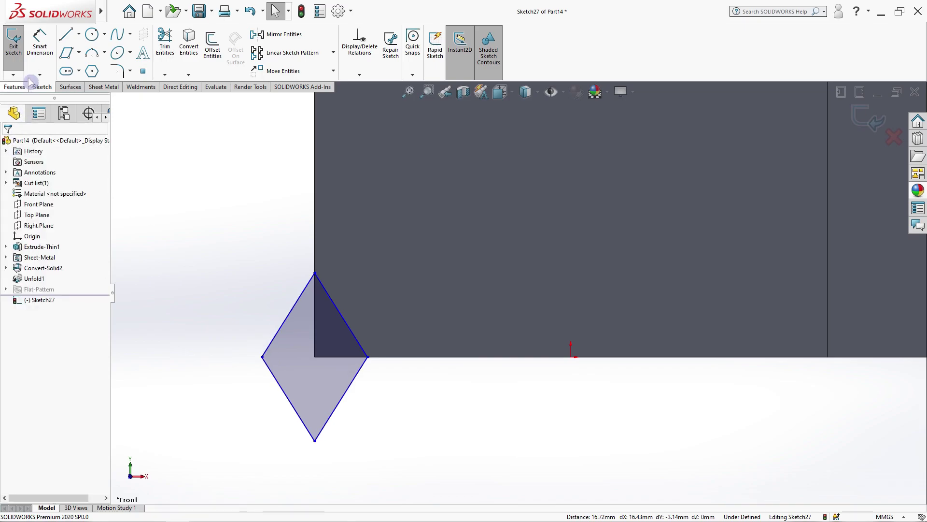
Step: Dimension the rhombus's width between its left and right corners as 15 mm
left_click(40, 53)
left_click(262, 358)
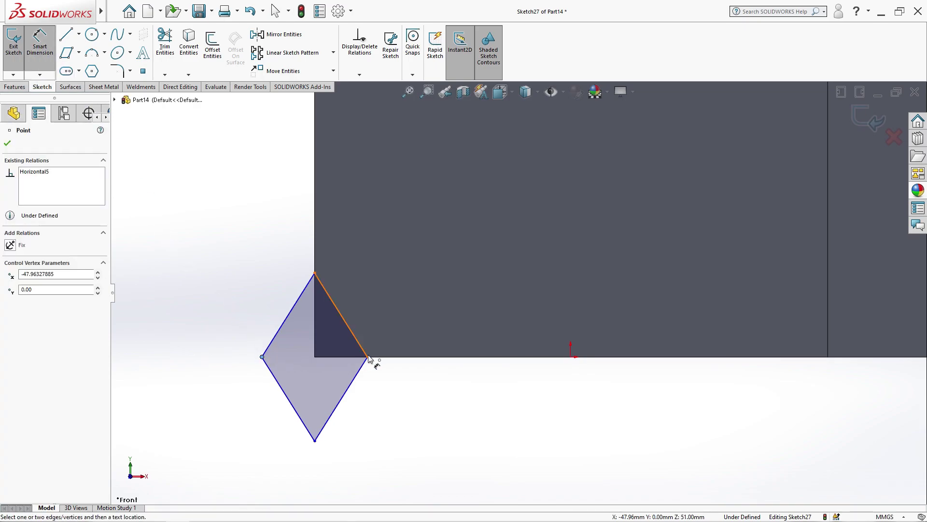
left_click(283, 247)
type("15")
left_click(231, 232)
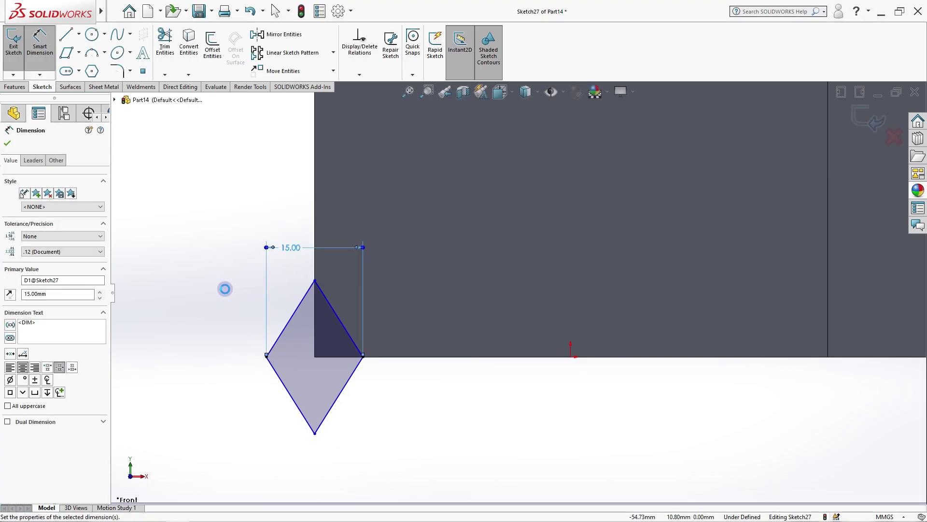
Step: Dimension the rhombus's height between its top and bottom corners as 9 mm and move the width dimension closer to the shape
left_click(314, 281)
left_click(317, 433)
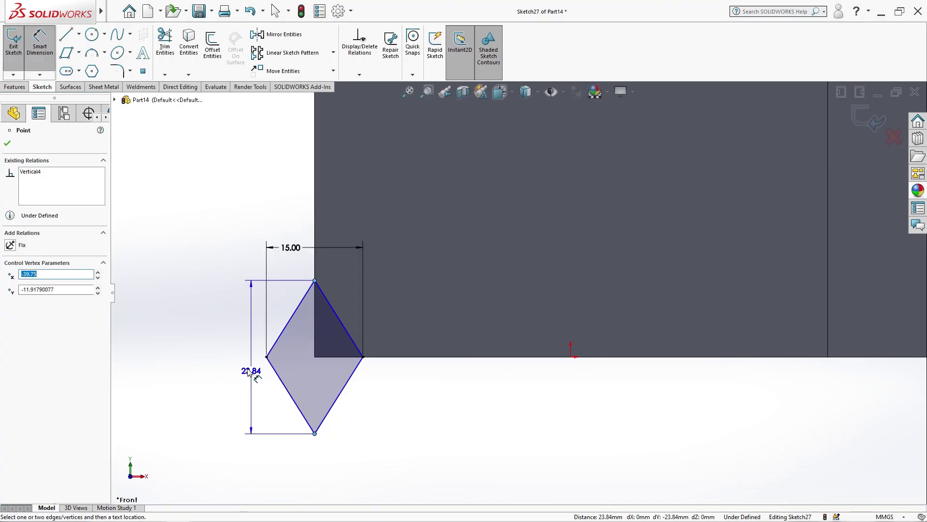
left_click(222, 360)
type("9")
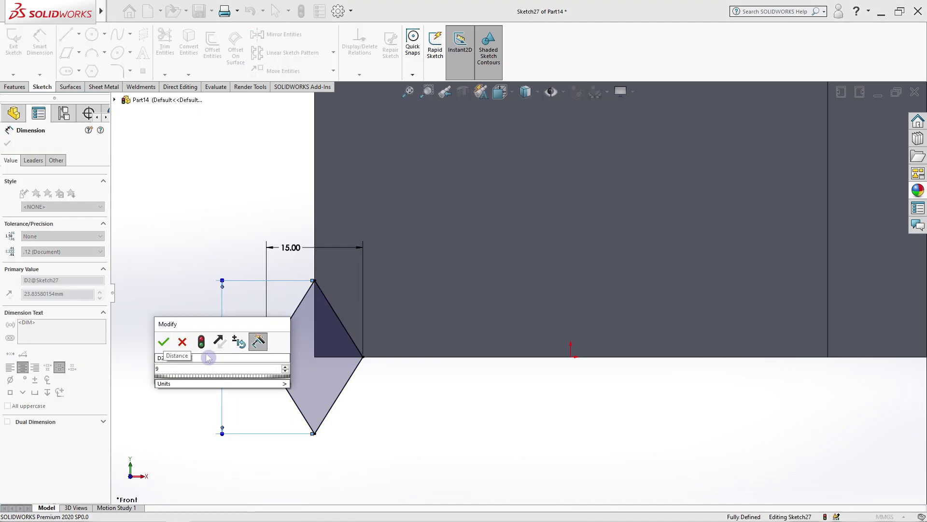
left_click(164, 342)
left_click_drag(303, 283, 301, 321)
key("Escape")
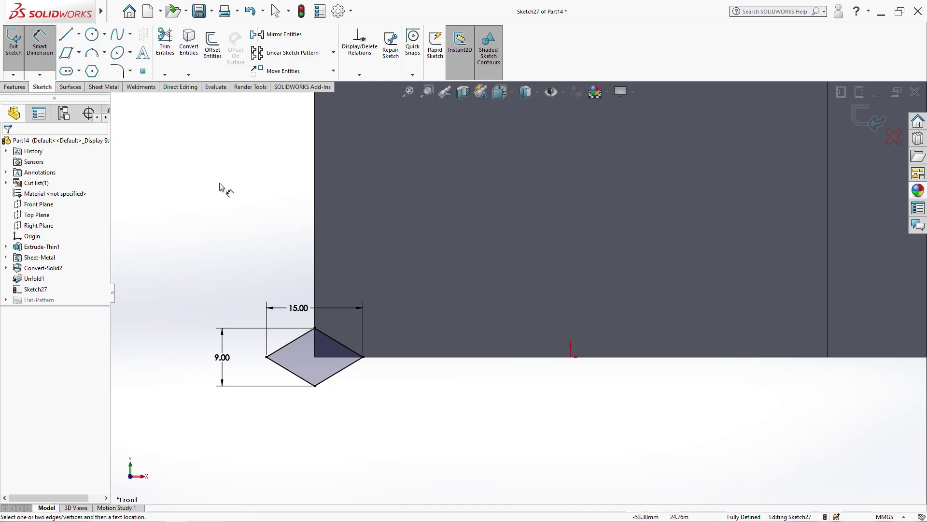
Step: Sketch a second parallelogram, about 12.6 mm wide and 6 mm tall, just above and to the right of the first rhombus
left_click(75, 55)
left_click(329, 328)
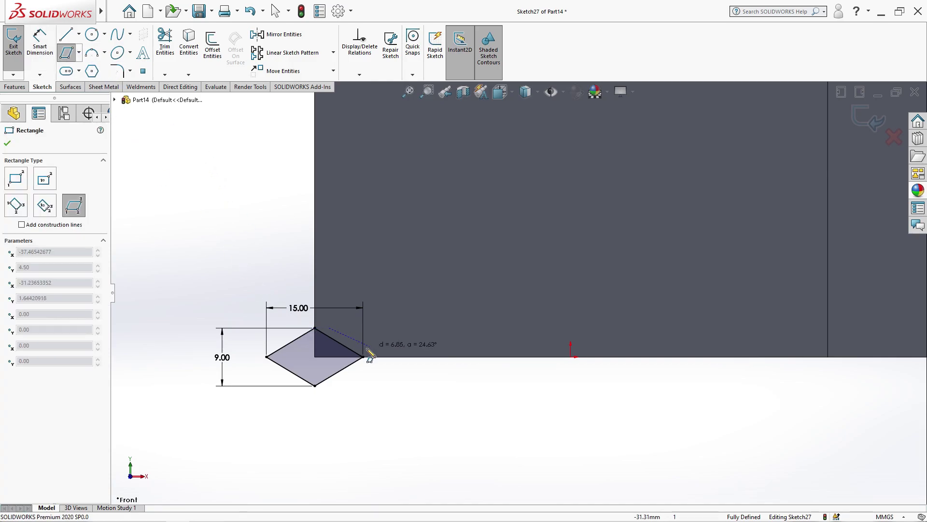
left_click(367, 349)
left_click(411, 329)
right_click(423, 374)
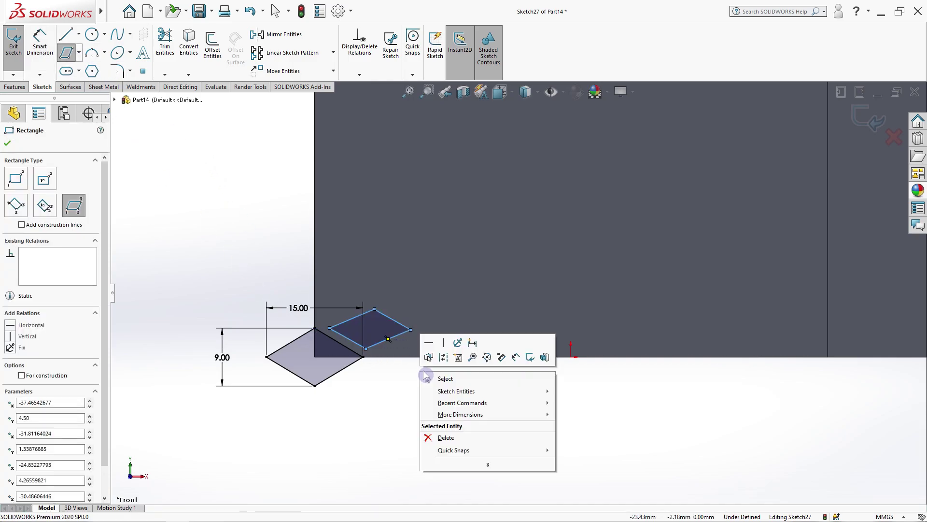
left_click(430, 379)
Step: Align the second parallelogram's top and bottom corners vertically and its left and right corners horizontally
left_click(366, 348)
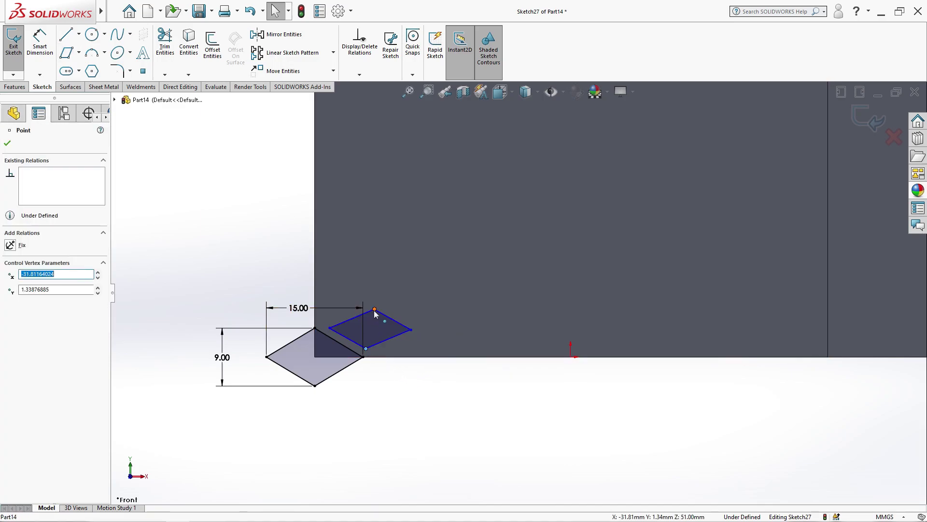
left_click(375, 310, "ctrl")
left_click(19, 311)
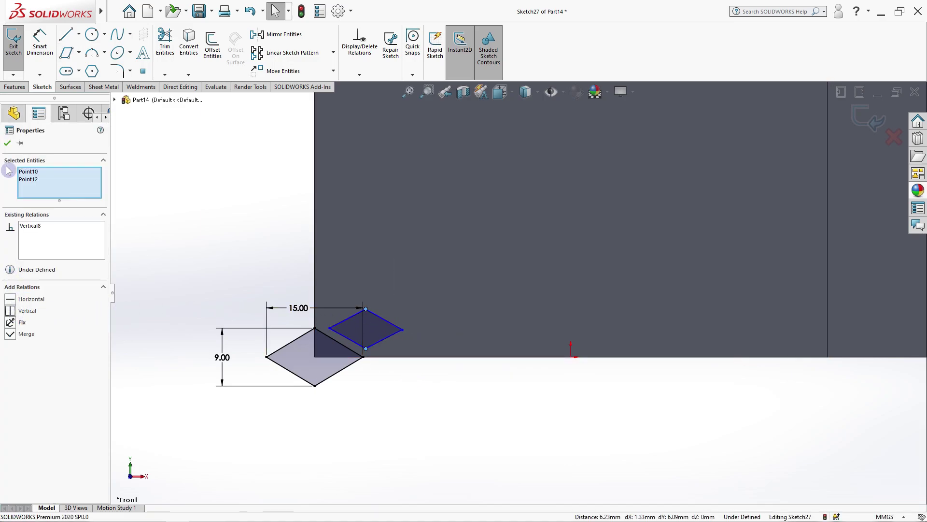
left_click(7, 143)
left_click(330, 328)
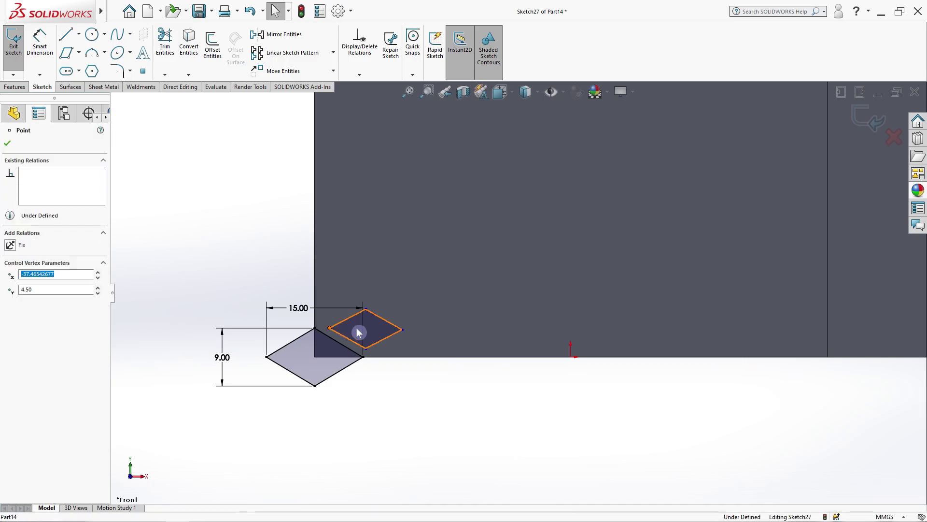
left_click(402, 329, "ctrl")
left_click(20, 299)
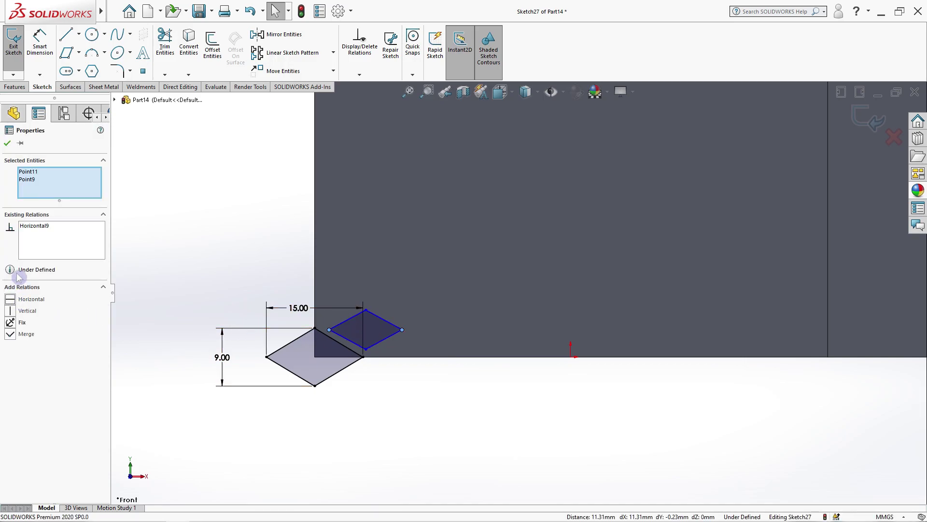
left_click(7, 143)
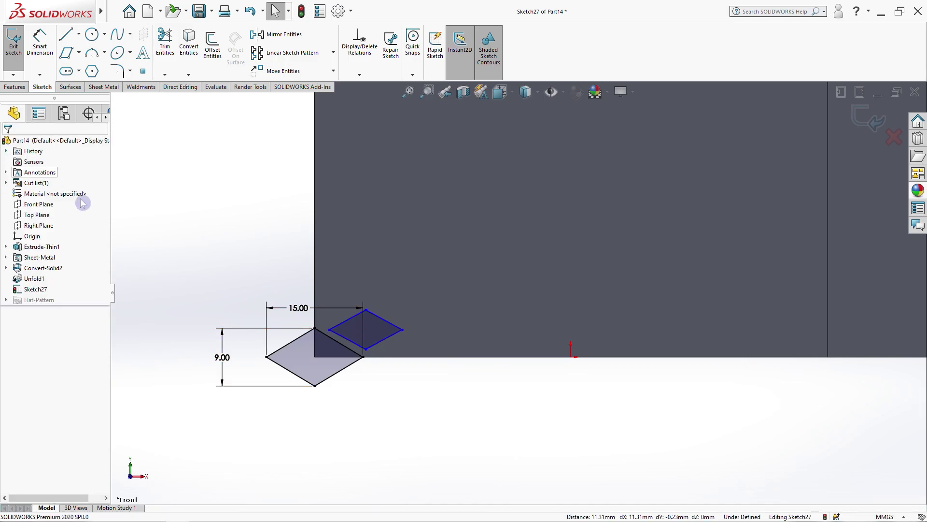
Step: Make the facing edges of the two rhombuses parallel
left_click(344, 340)
left_click(343, 348, "ctrl")
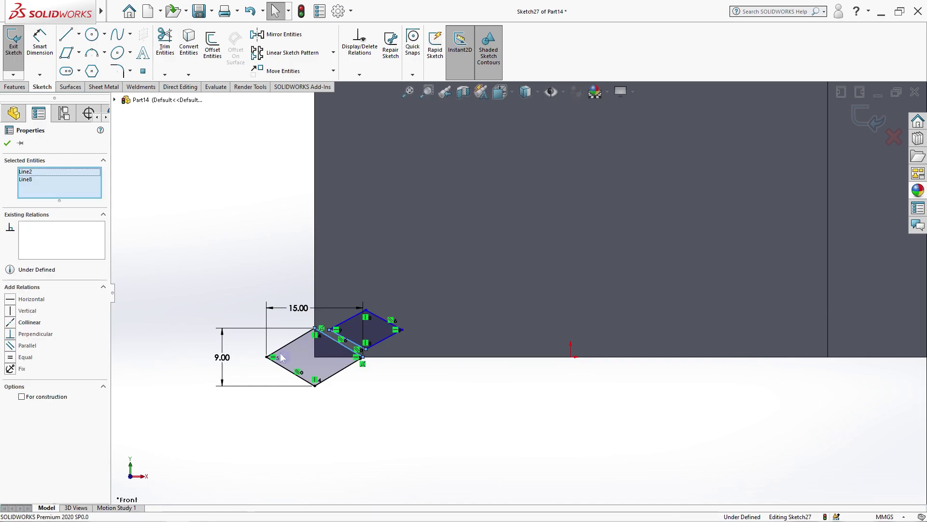
left_click(14, 346)
left_click(7, 143)
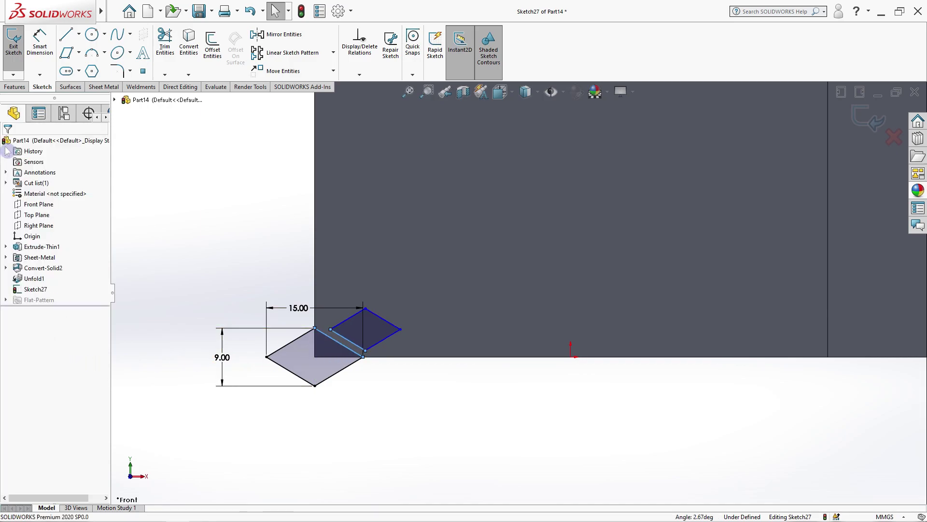
Step: Dimension the gap between the two rhombuses' facing edges as 1 mm
left_click(40, 42)
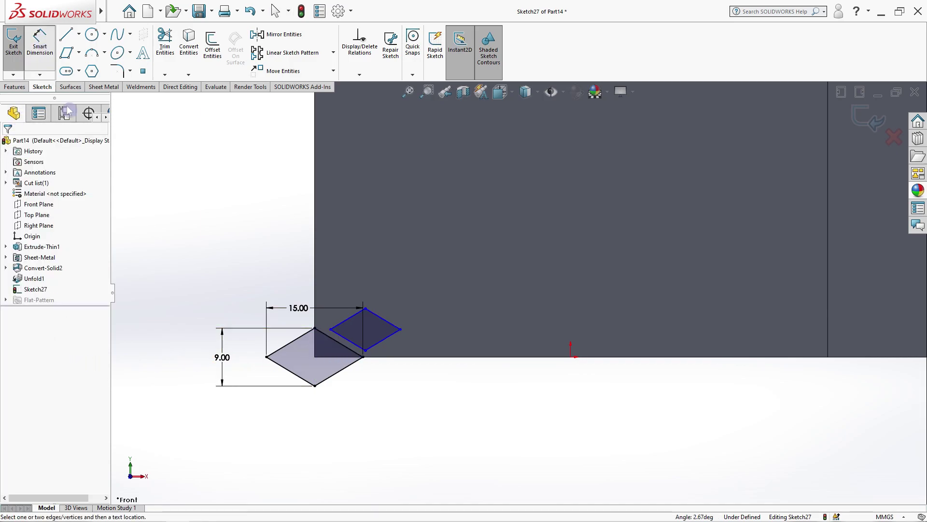
left_click(349, 348)
left_click(355, 344)
left_click(372, 403)
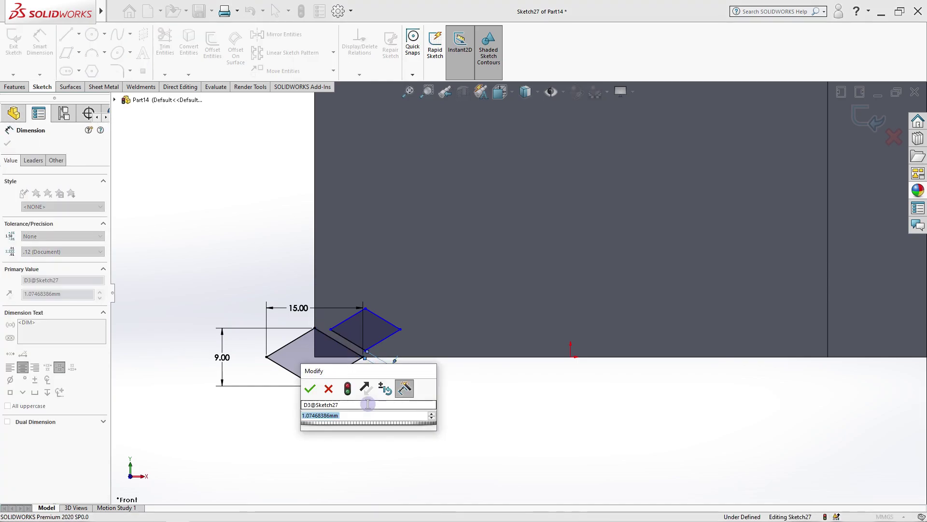
type("1")
left_click(310, 388)
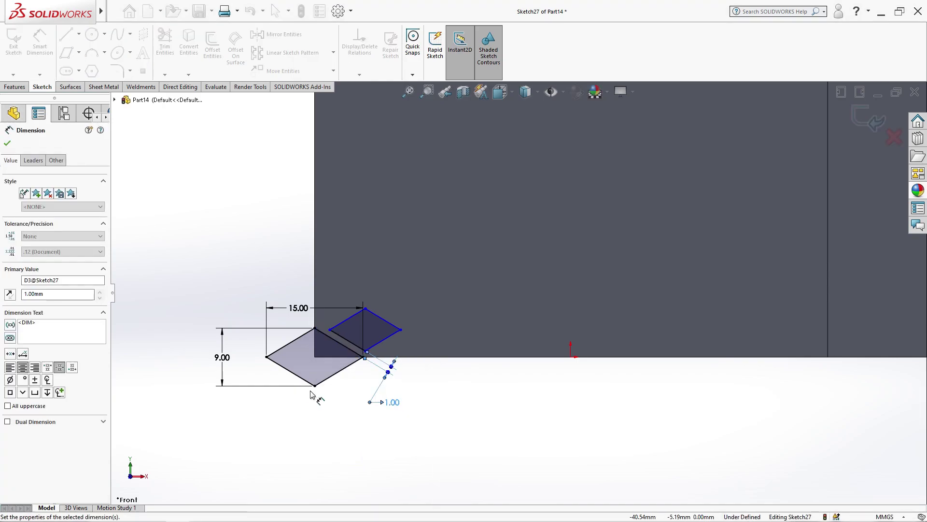
left_click(336, 416)
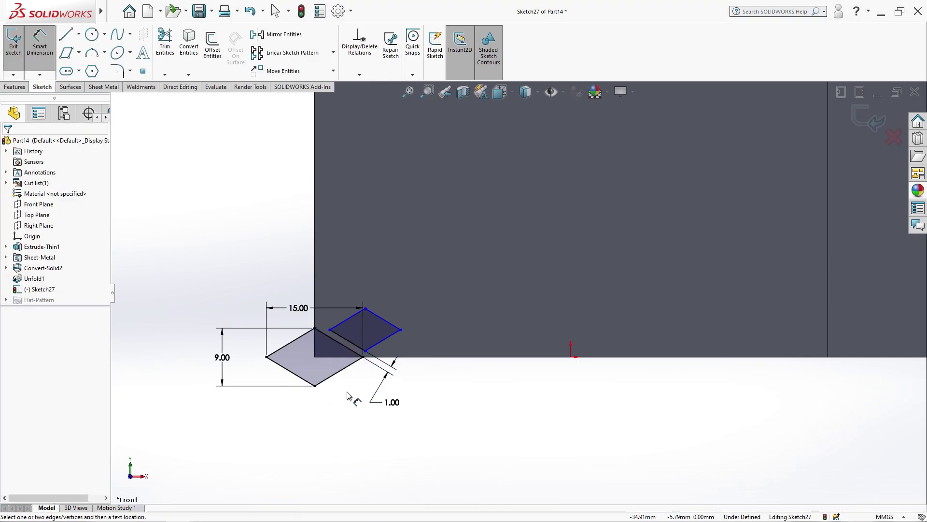
Step: Dimension the second rhombus's width between its left and right corners as 15 mm
left_click(331, 330)
left_click(400, 330)
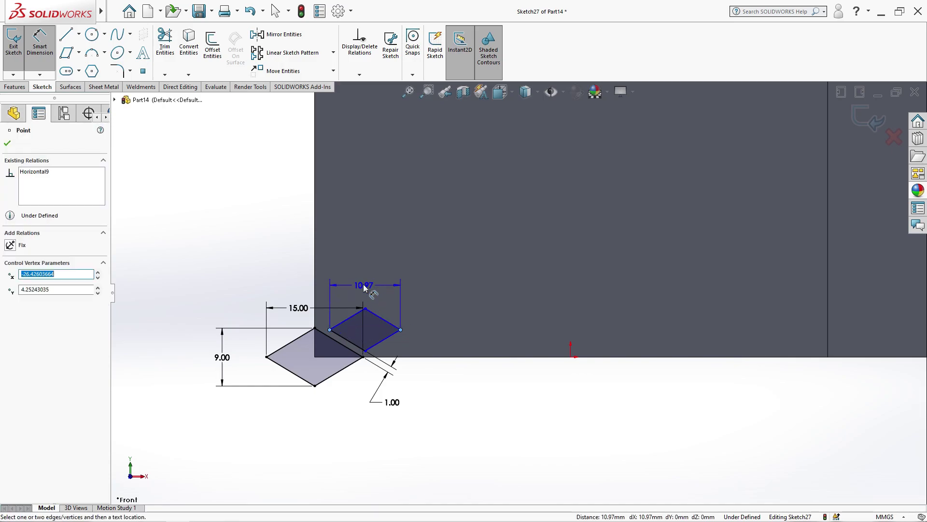
left_click(365, 289)
type("15")
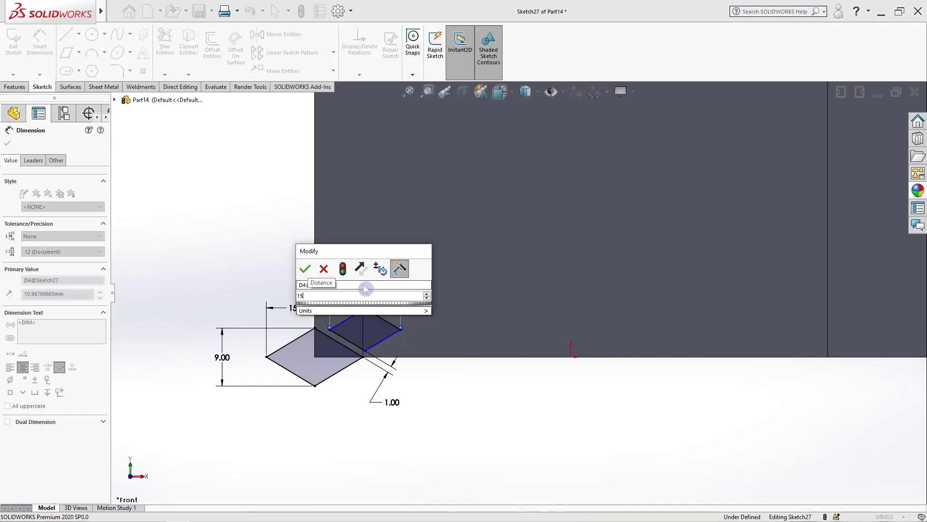
left_click(309, 269)
key("Escape")
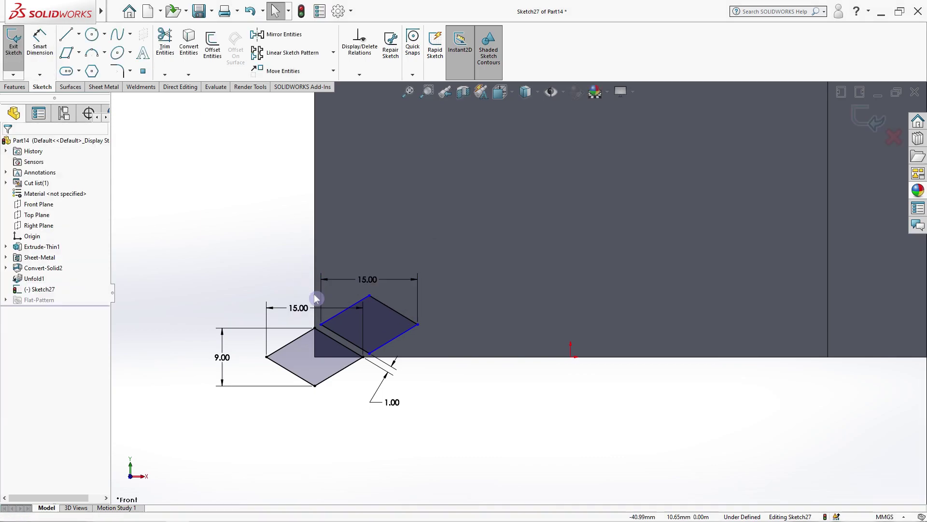
Step: Make the upper-left edges of the two rhombuses collinear to fully define the sketch
left_click(340, 315)
left_click(295, 339, "ctrl")
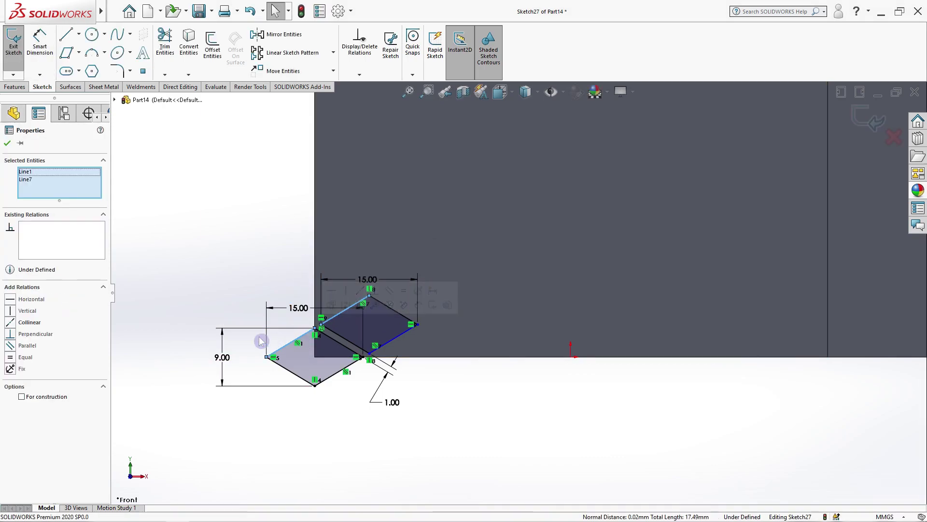
left_click(17, 324)
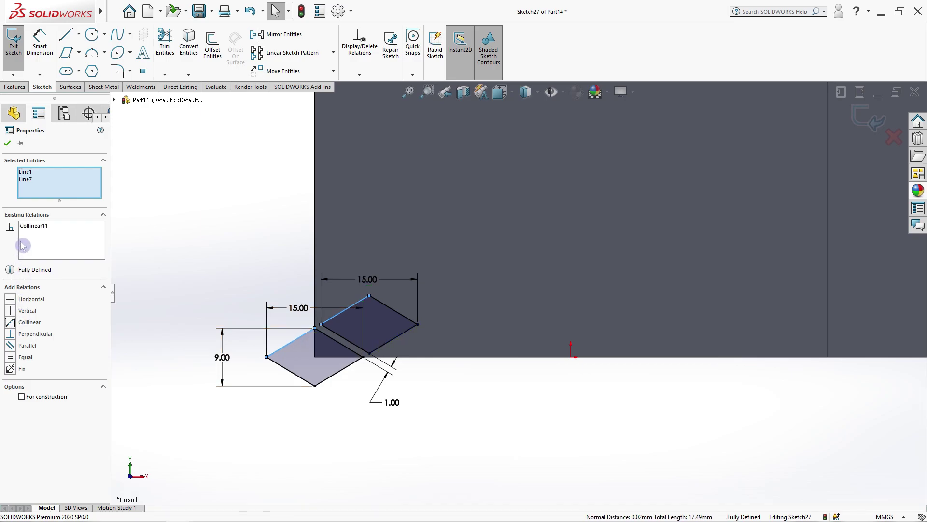
left_click(8, 145)
Step: Cut the two rhombuses through the flat sheet with a blind 10 mm extruded normal cut
left_click(15, 87)
left_click(151, 61)
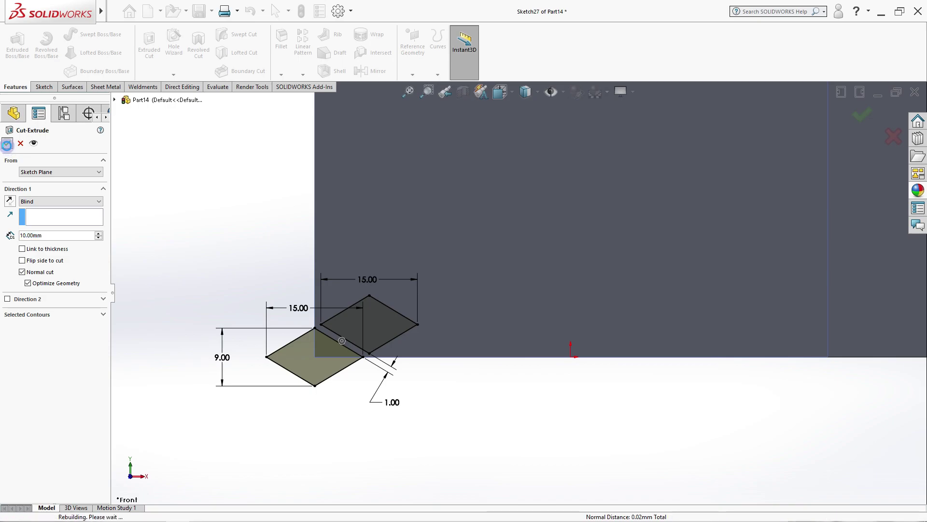
mouse_move(236, 229)
middle_mouse_down()
mouse_move(255, 229)
mouse_move(220, 229)
middle_mouse_up()
key("ctrl+1")
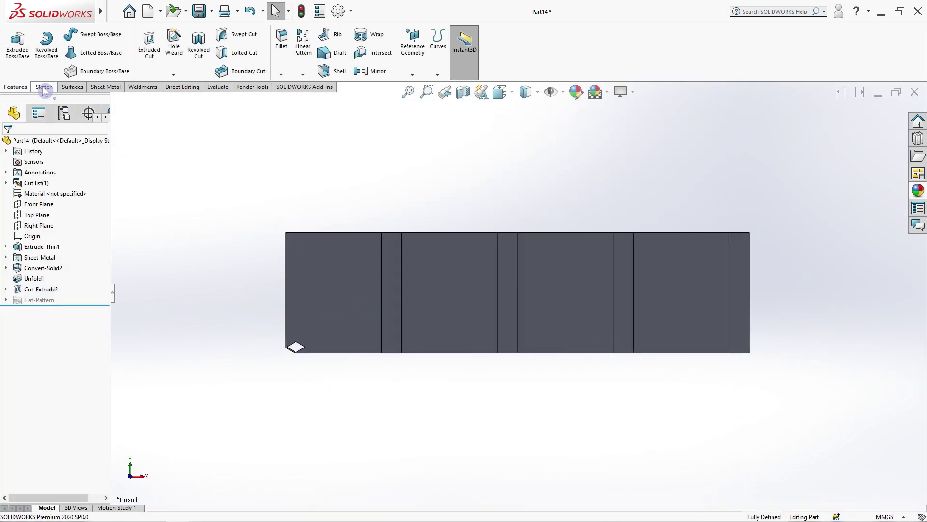
Step: Start a linear pattern of the rhombus cut with the strip's lower long edge as the first direction
left_click(44, 87)
left_click(17, 87)
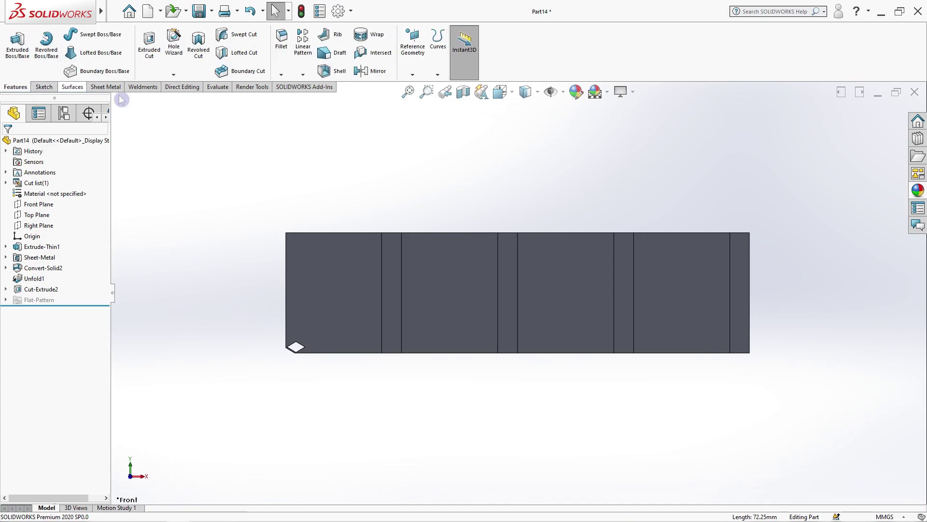
left_click(303, 74)
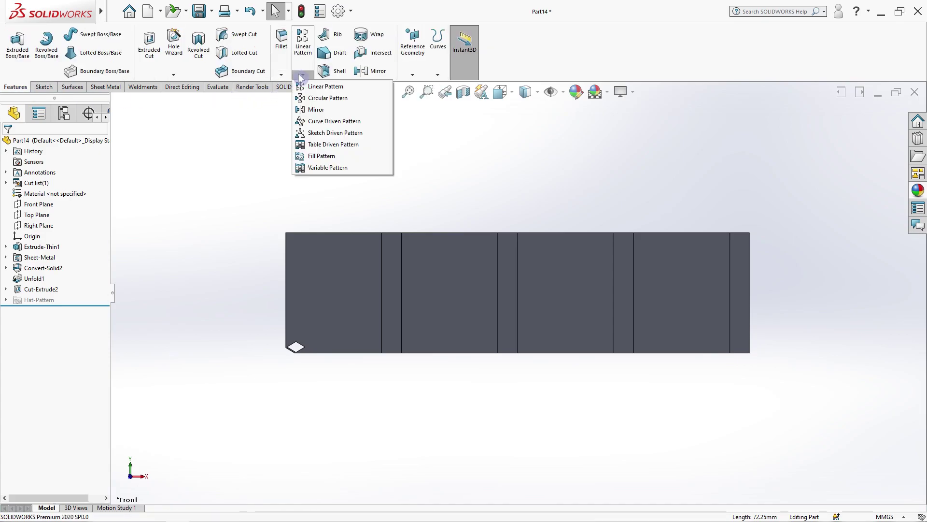
left_click(355, 89)
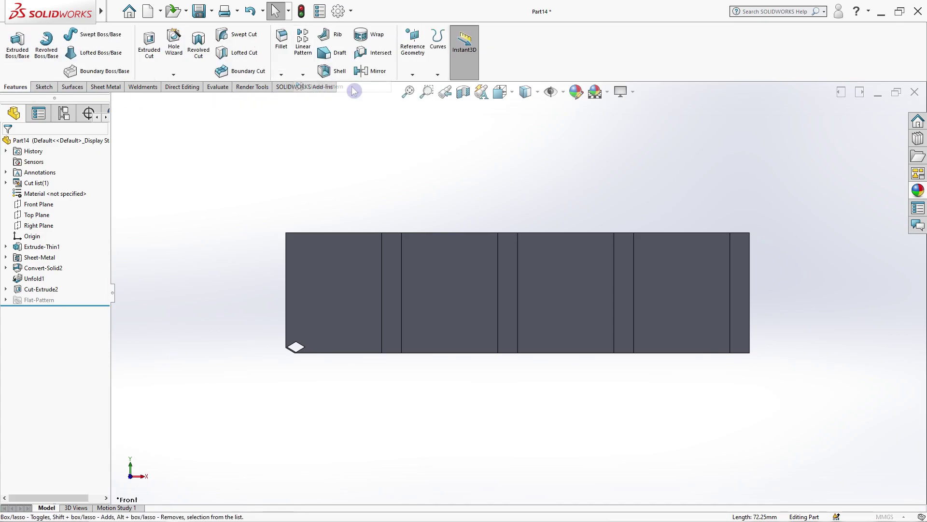
left_click(337, 353)
left_click(38, 358)
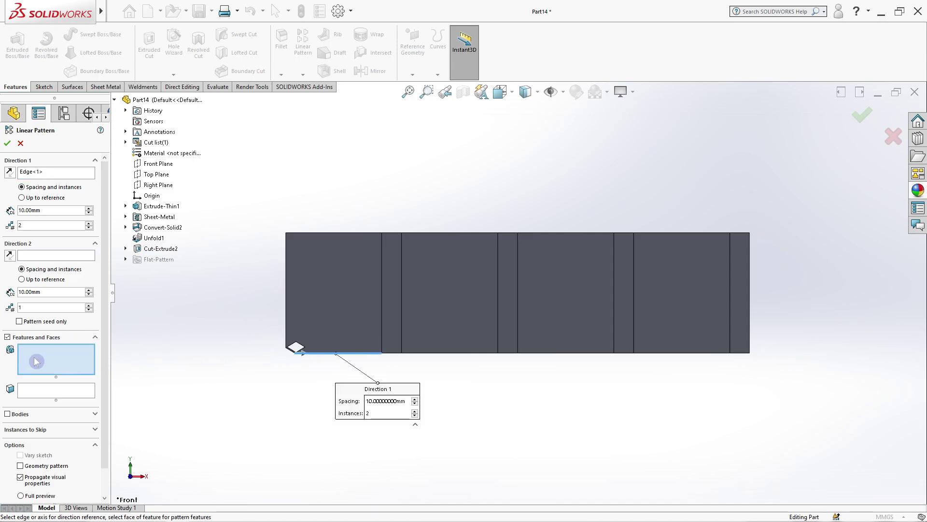
left_click(151, 249)
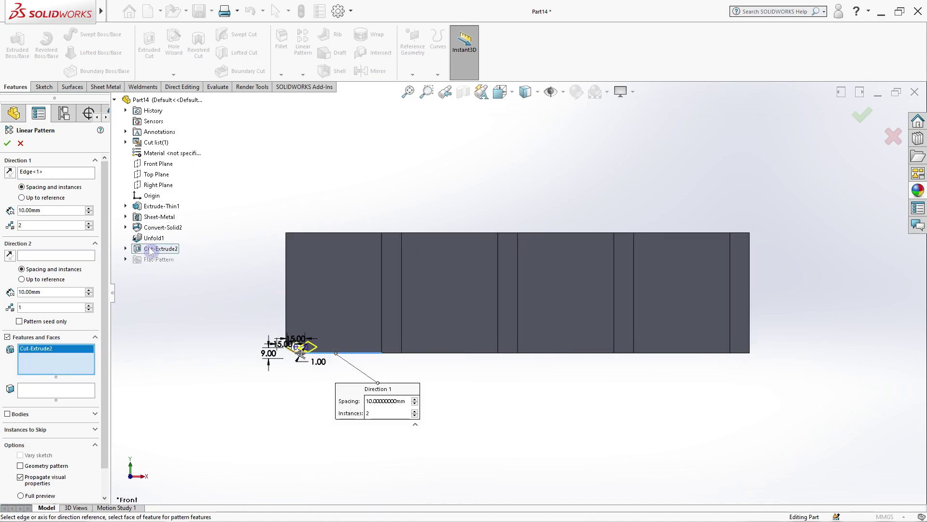
Step: Set the pattern's first direction to 16 mm spacing and 25 instances
double_click(72, 211)
type("16")
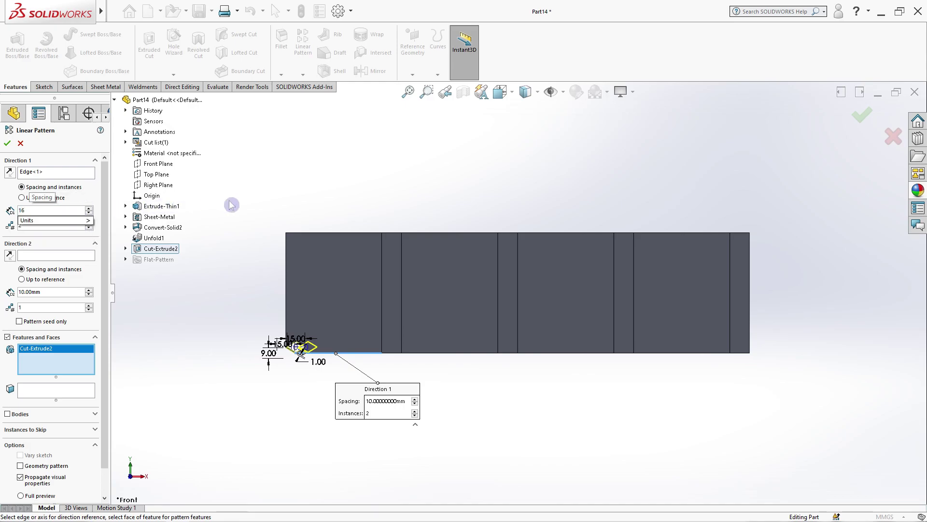
key("Return")
left_click(89, 224)
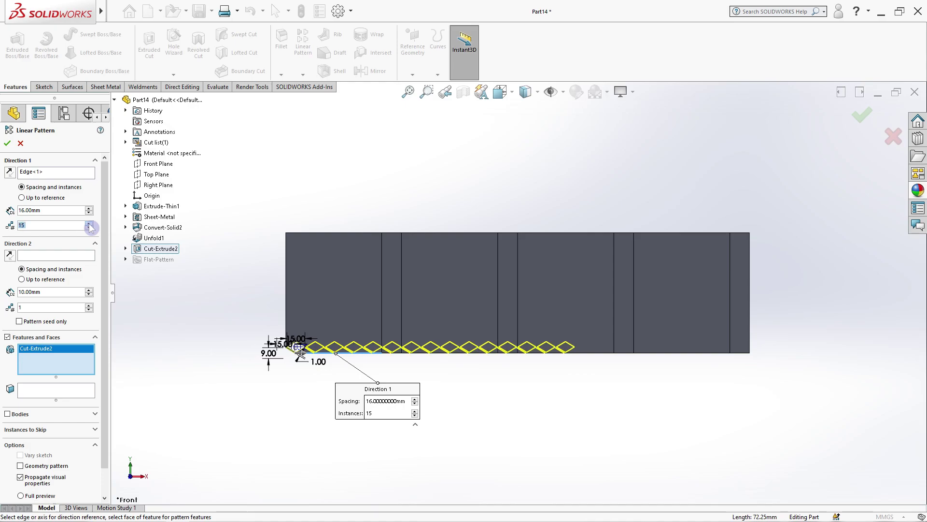
left_click(89, 223)
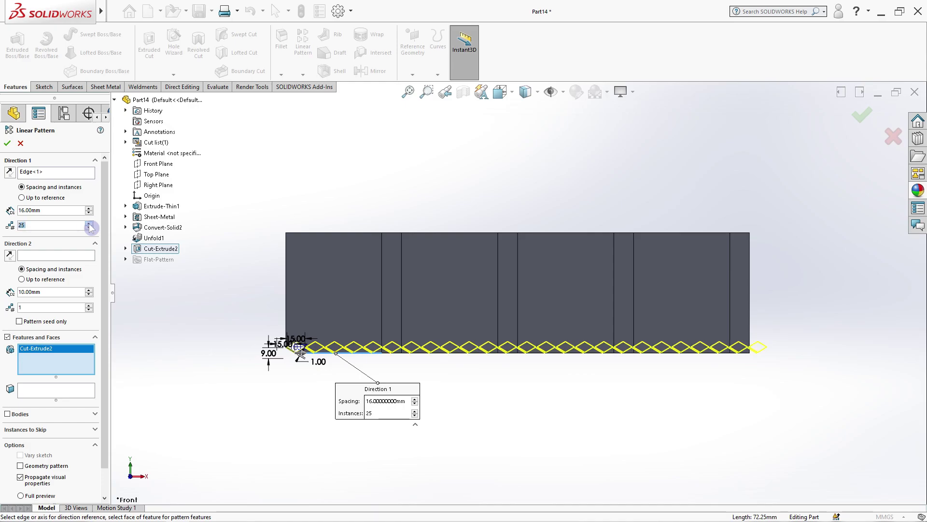
Step: Use the strip's left short edge as the second pattern direction with 10 mm spacing
left_click(66, 256)
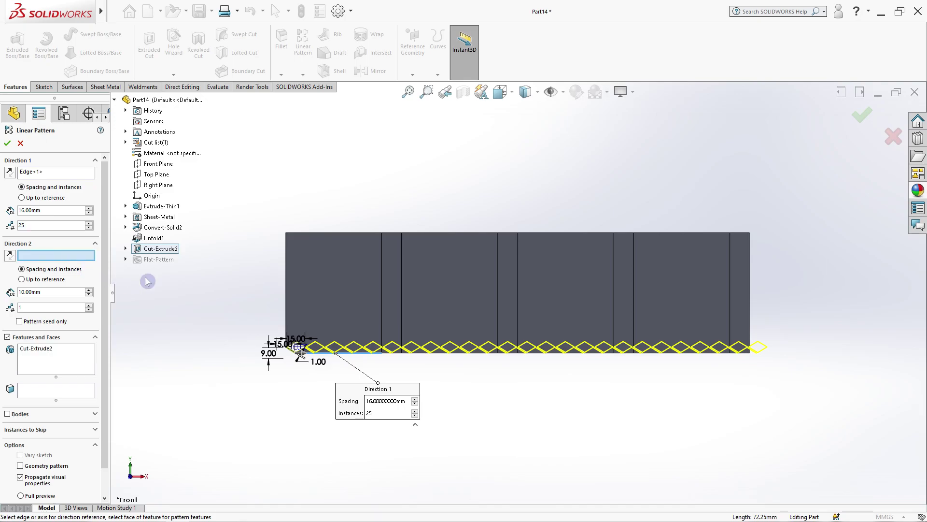
left_click(286, 289)
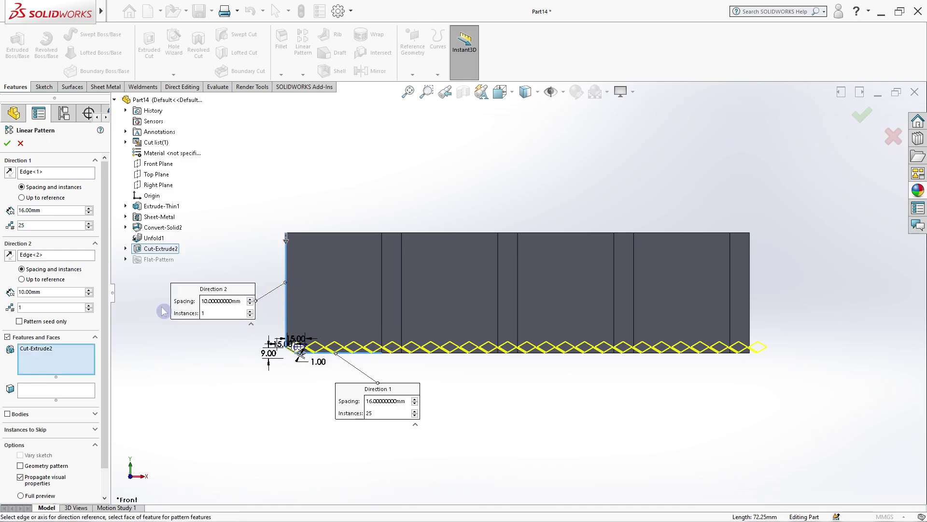
double_click(58, 291)
type("10")
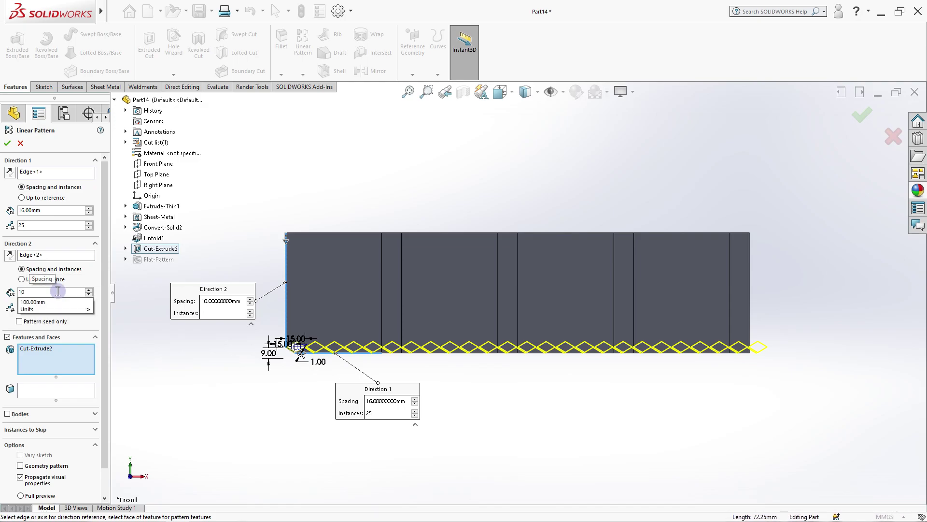
key("Tab")
Step: Reverse the second pattern direction to run upward, set it to 11 instances and create the pattern
left_click(89, 305)
left_click(89, 305)
left_click(9, 254)
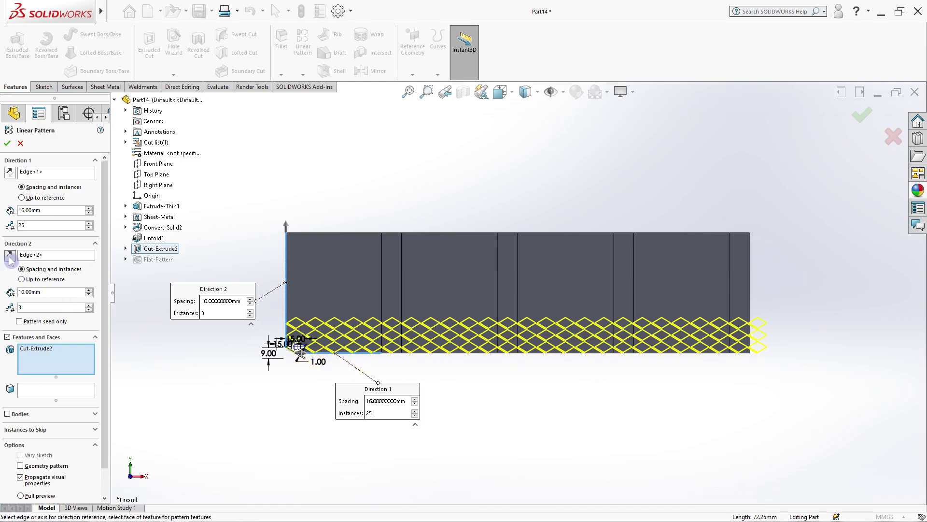
left_click(89, 305)
left_click(89, 305)
left_click(89, 304)
left_click(88, 305)
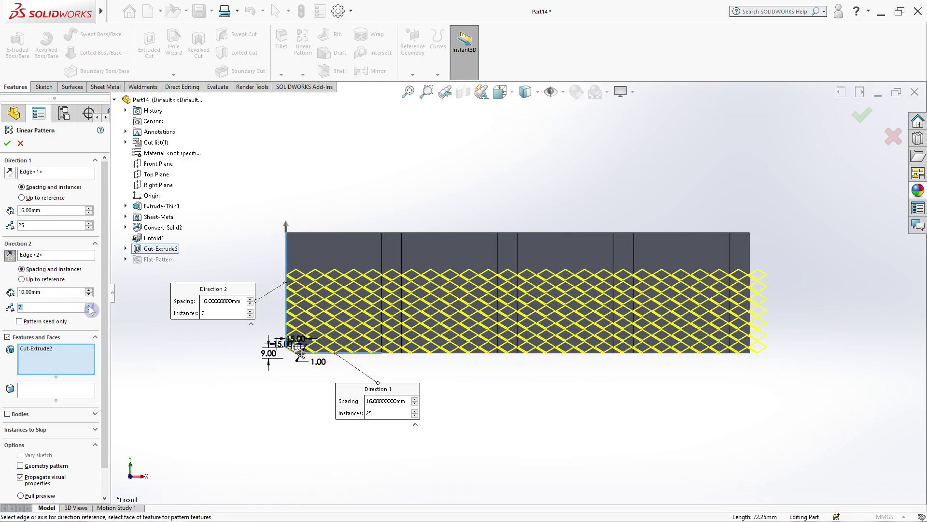
left_click(89, 305)
left_click(89, 305)
left_click(89, 305)
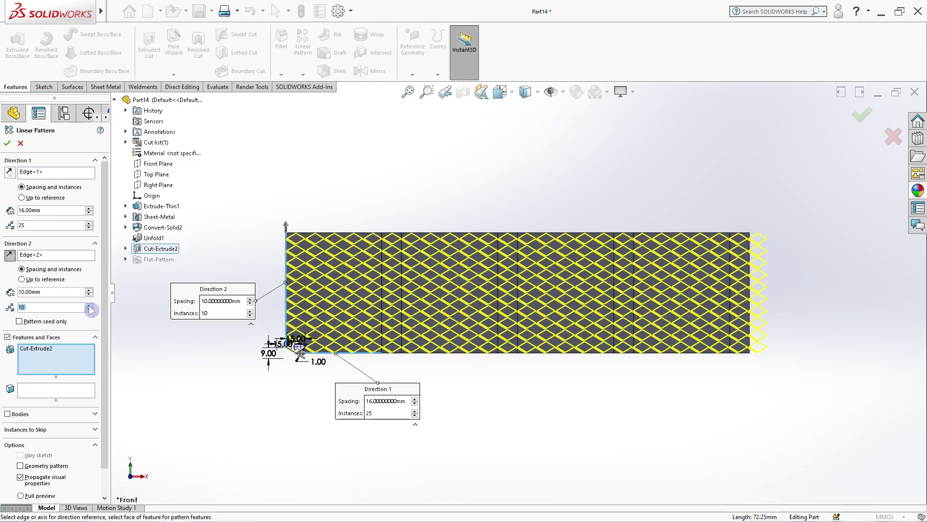
left_click(88, 305)
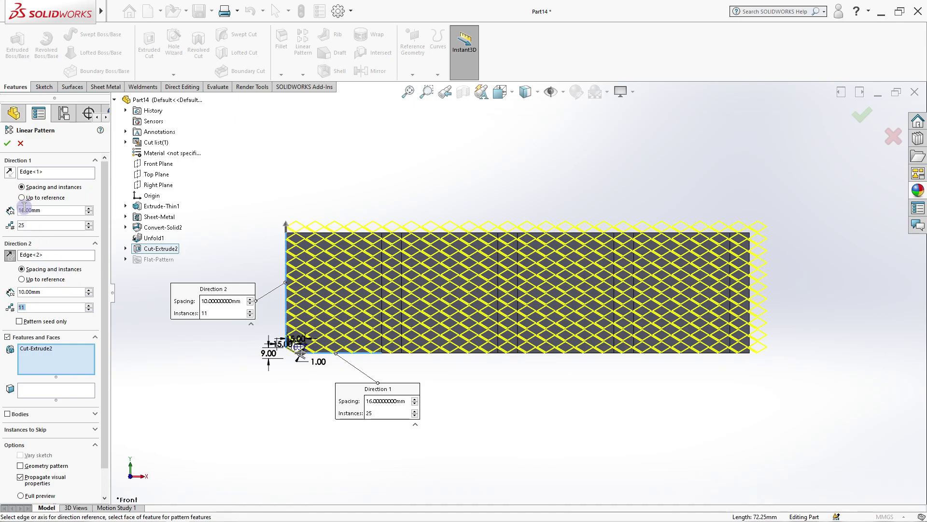
left_click(7, 143)
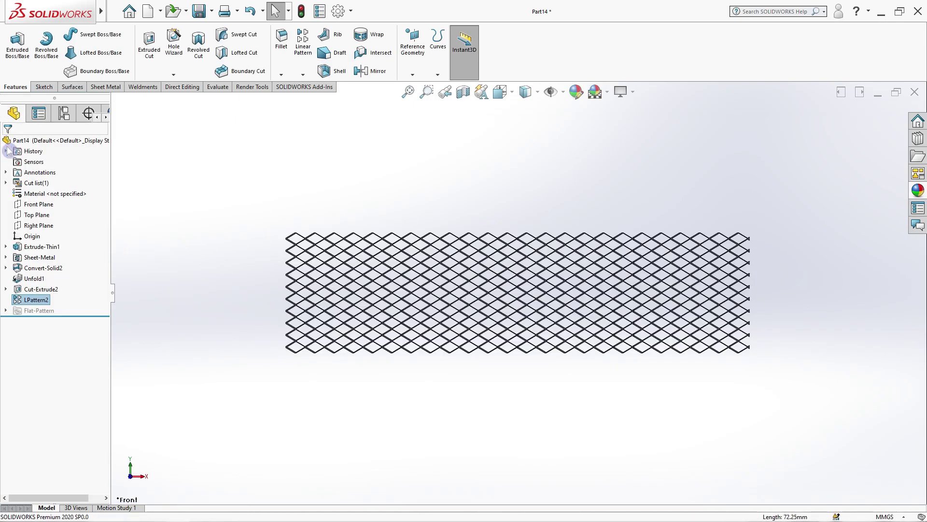
Step: Fold all four bends of the lattice strip back into the box, keeping the left end panel's face fixed
middle_click_drag(182, 161, 203, 191)
key("ctrl+1")
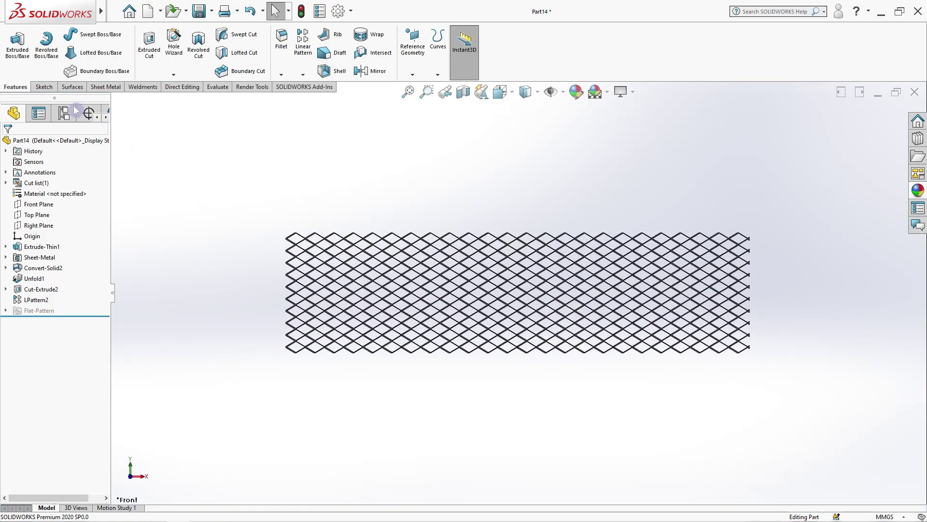
left_click(44, 86)
middle_click_drag(314, 181, 286, 214)
key("ctrl+7")
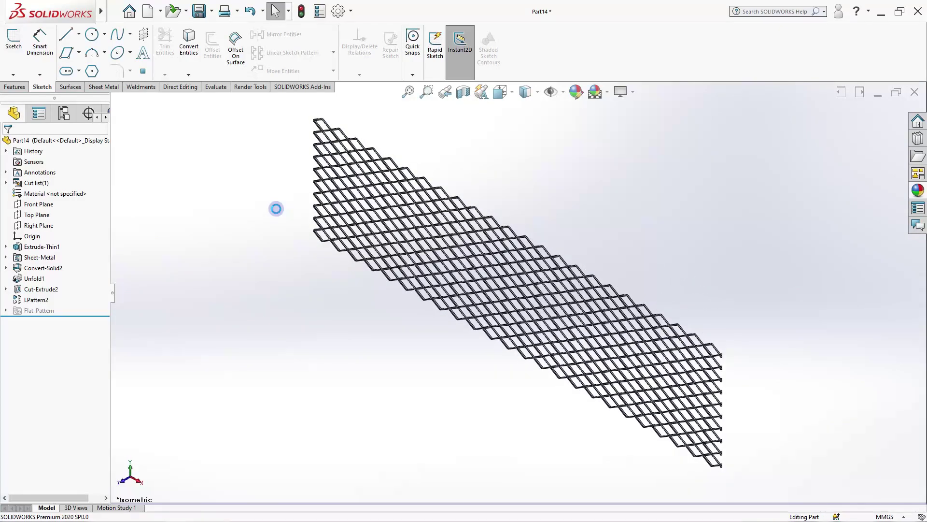
left_click(104, 88)
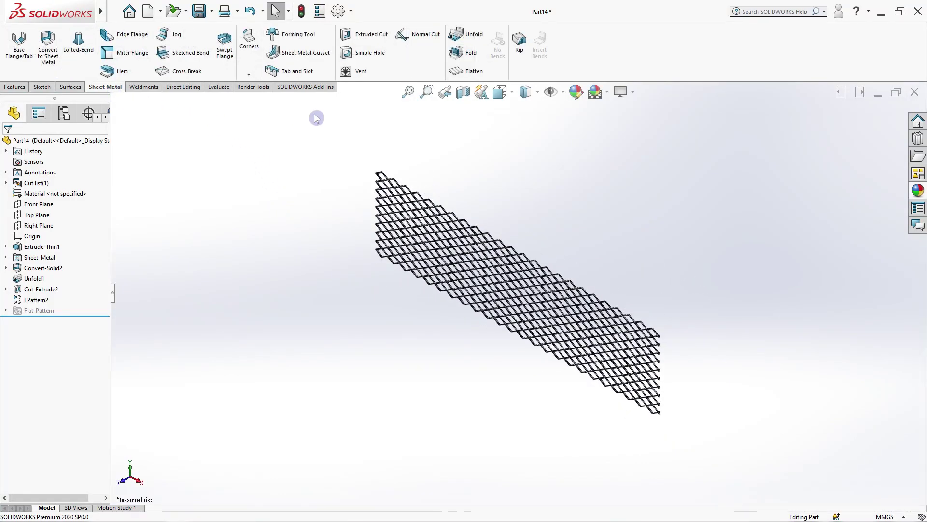
left_click(464, 54)
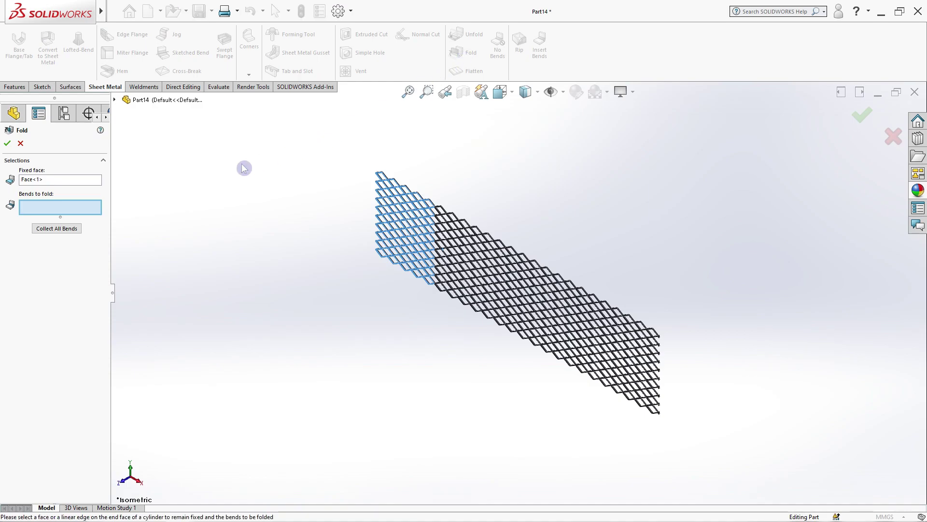
left_click(57, 228)
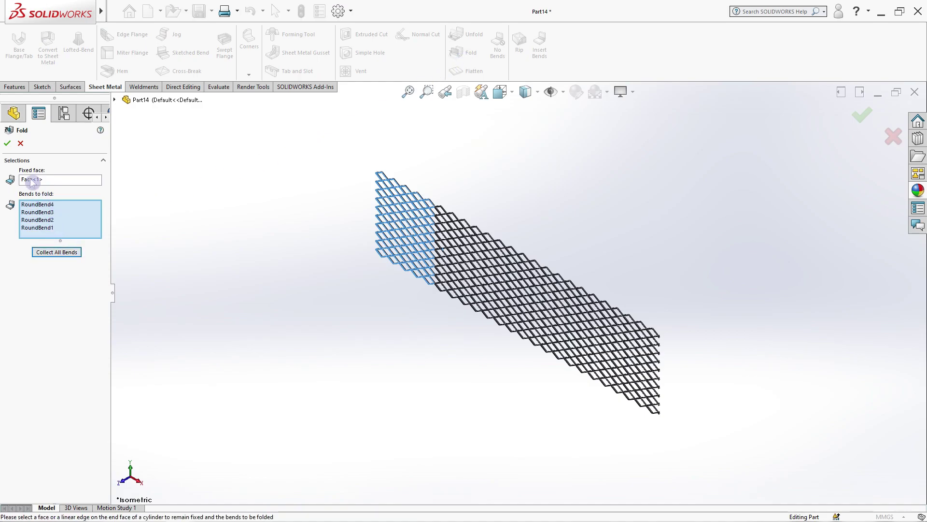
left_click(7, 144)
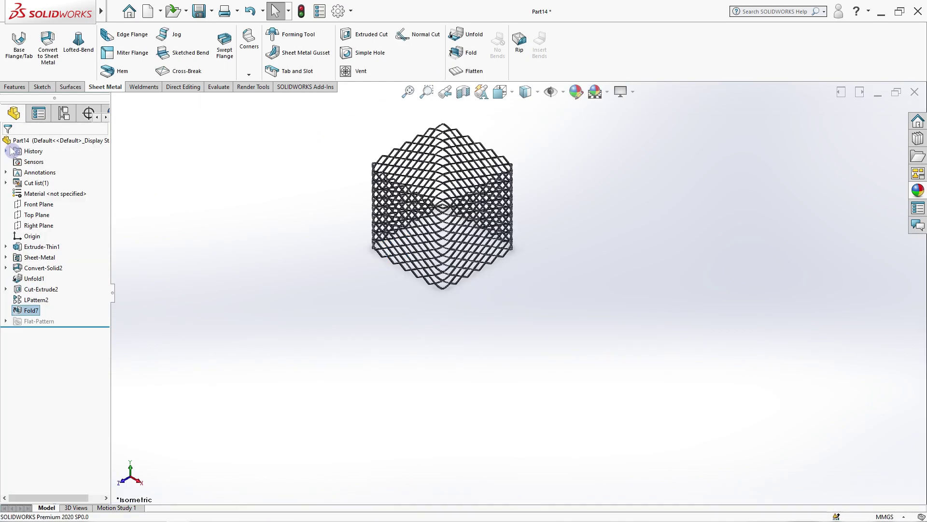
middle_click_drag(297, 212, 289, 216)
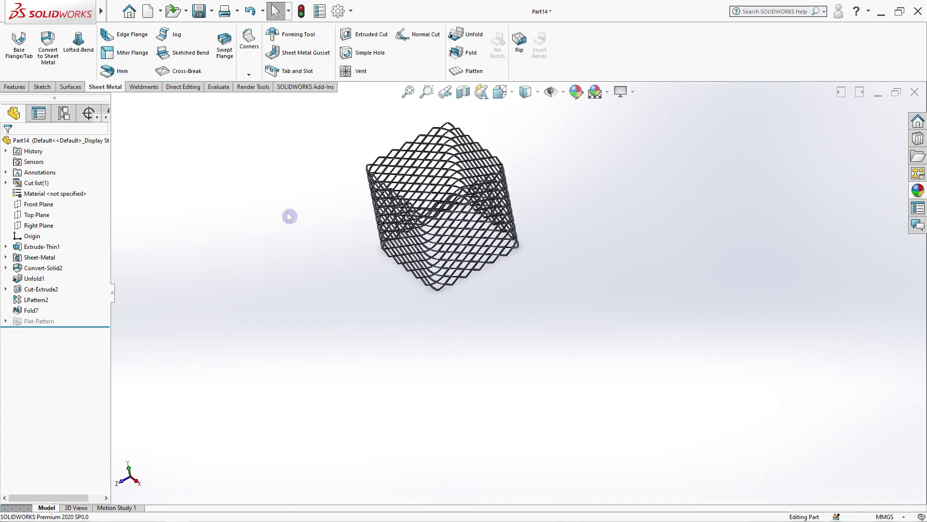
key("ctrl+7")
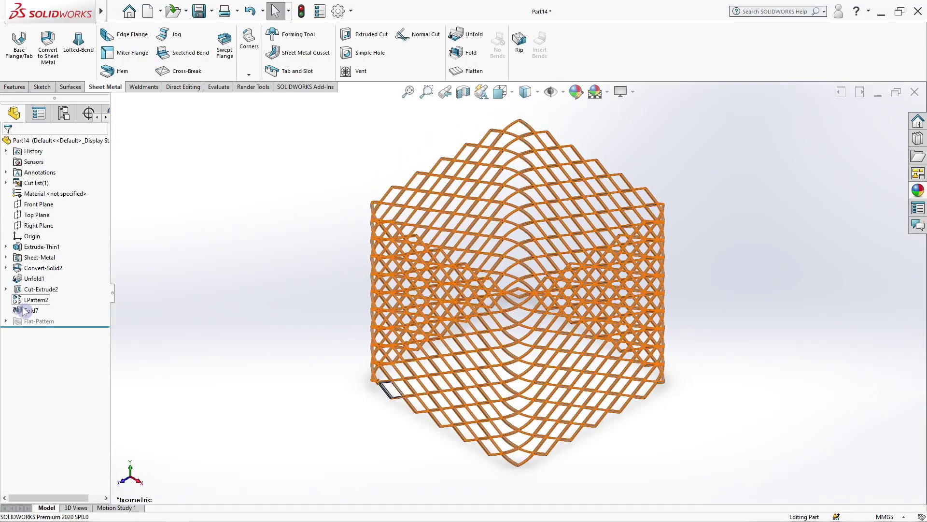
left_click(24, 310)
mouse_move(251, 209)
middle_mouse_down()
mouse_move(282, 209)
mouse_move(245, 207)
middle_mouse_up()
key("Escape")
key("ctrl+7")
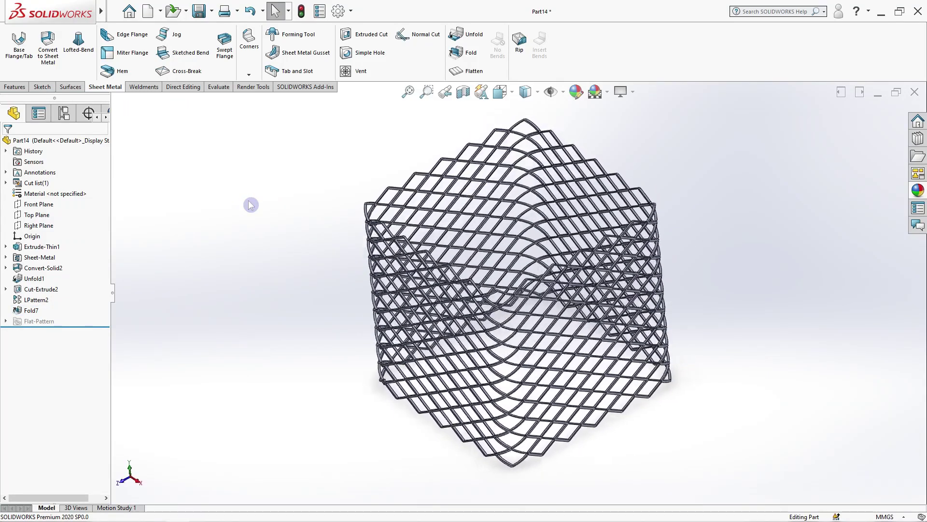
left_click(42, 88)
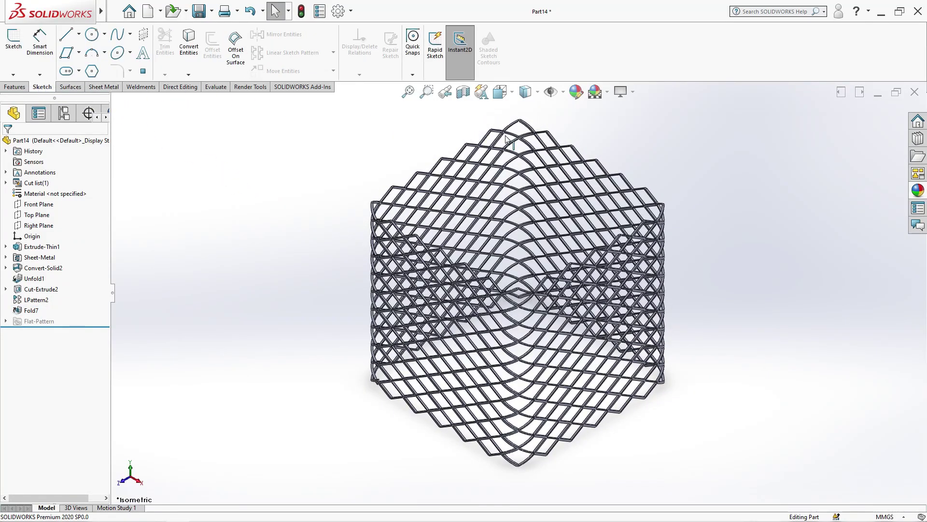
Step: Display the basket in perspective and orient it to look down into its open top at a larger scale
left_click(632, 91)
left_click(613, 136)
mouse_move(364, 167)
middle_mouse_down()
mouse_move(348, 169)
mouse_move(367, 183)
middle_mouse_up()
middle_click_drag(613, 314, 758, 329)
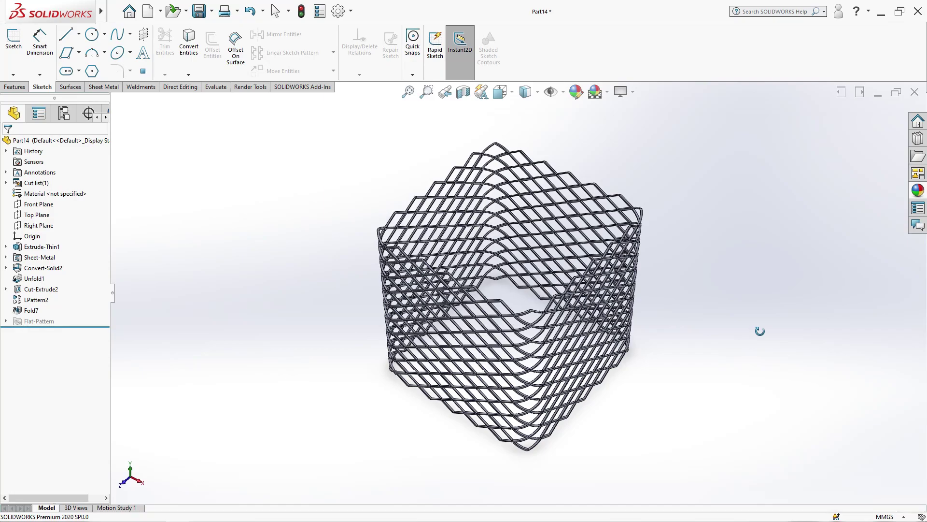
right_click(739, 277)
left_click(761, 306)
left_click_drag(718, 242, 711, 230)
right_click(716, 228)
left_click(749, 295)
mouse_move(738, 259)
left_mouse_down()
mouse_move(735, 248)
mouse_move(743, 250)
left_mouse_up()
right_click(744, 250)
left_click(757, 255)
Step: Apply the shiny galvanized metal appearance to the lattice basket
left_click(914, 193)
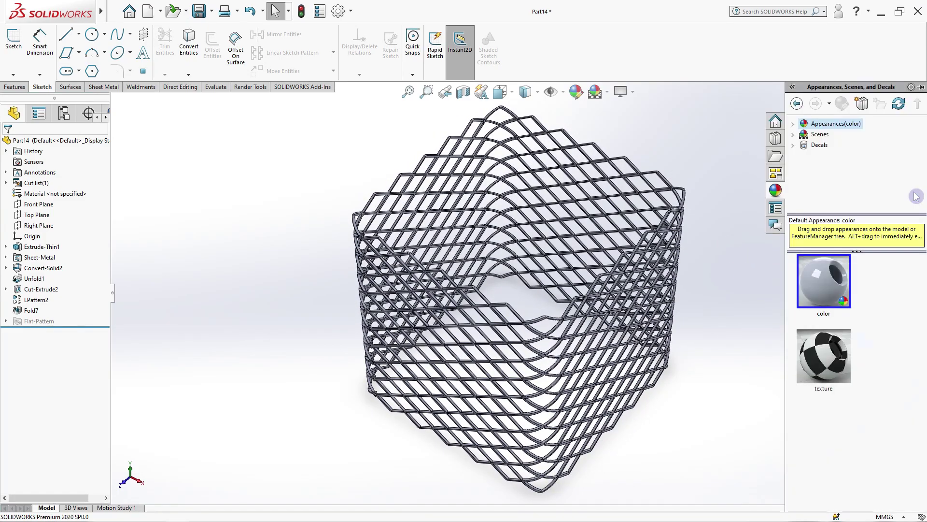
left_click(816, 144)
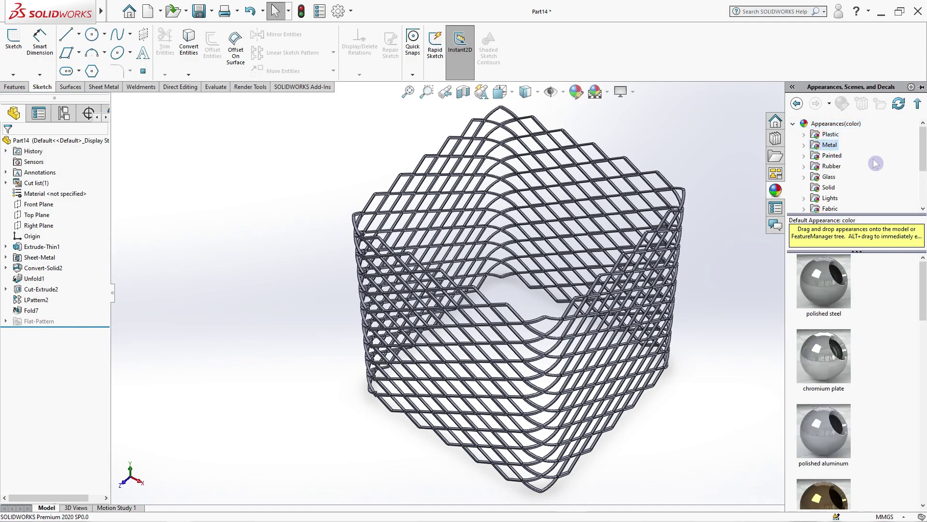
left_click_drag(922, 270, 924, 459)
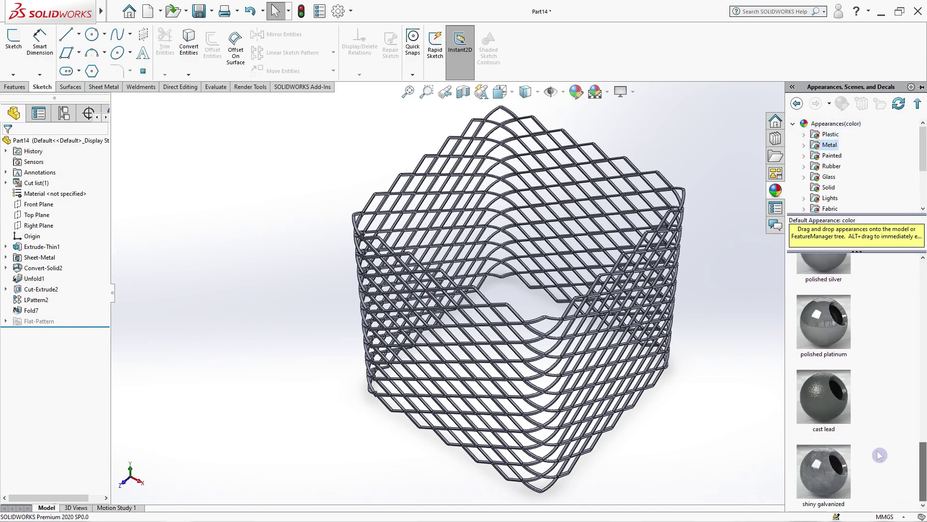
double_click(823, 460)
left_click(719, 396)
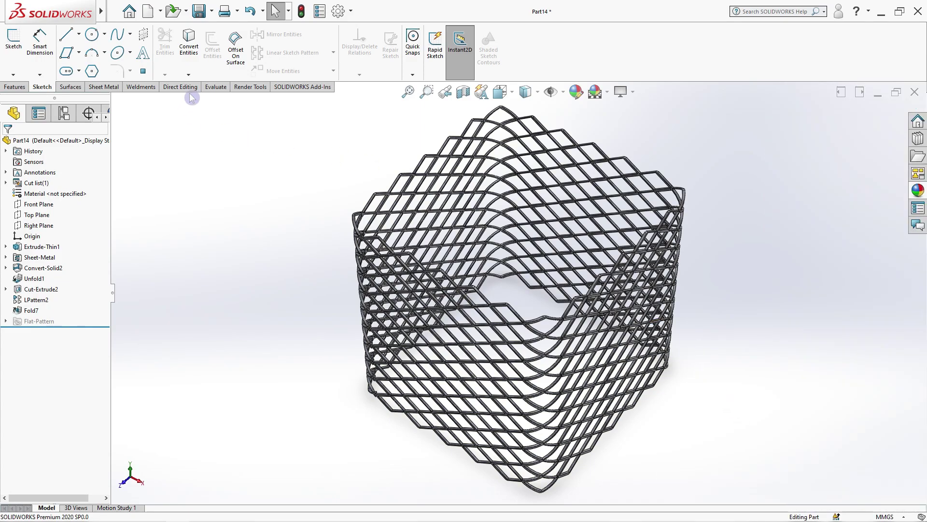
Step: Render the basket with the PhotoView 360 integrated preview in the model view
left_click(250, 87)
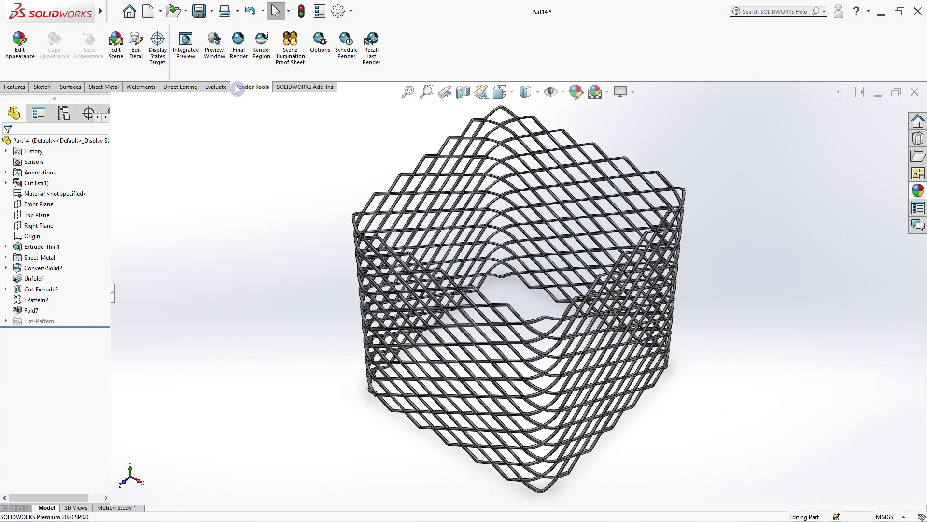
left_click(189, 73)
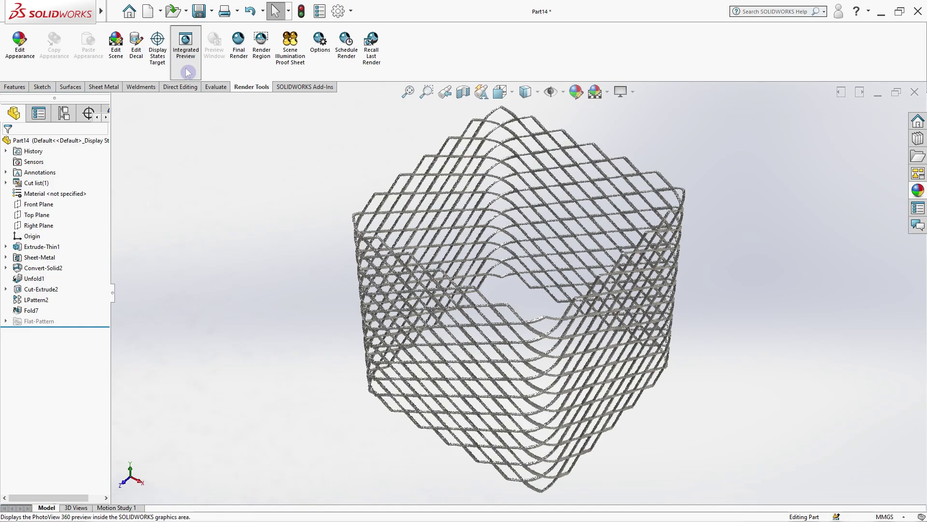
left_click(42, 88)
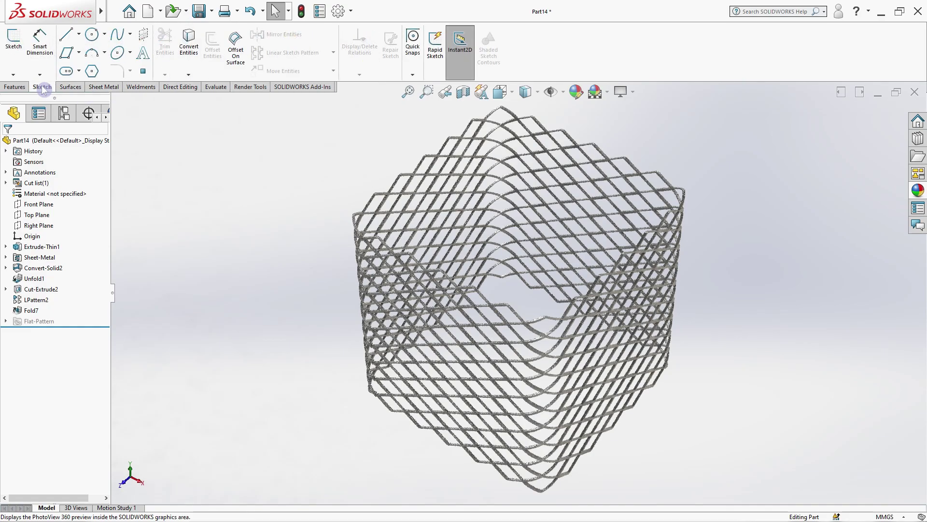